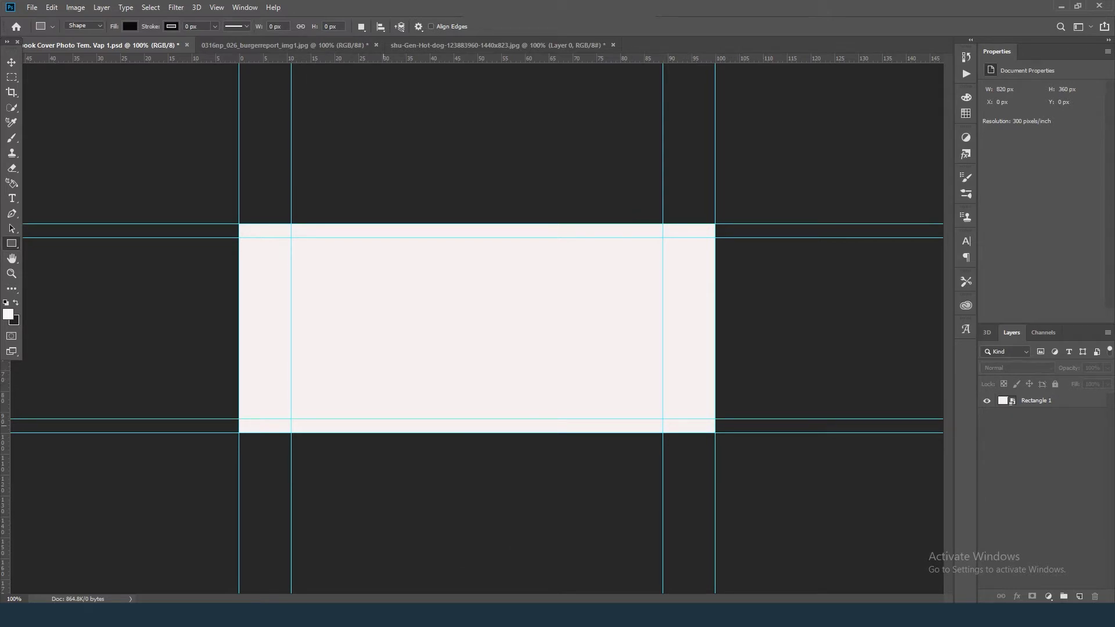
Bring the burger photo into the cover document and position it over the left part of the canvas.
{"action": "left_click", "coordinate": [11, 62]}
{"action": "left_click", "coordinate": [285, 45]}
{"action": "left_click_drag", "start_coordinate": [509, 301], "coordinate": [290, 361]}
{"action": "left_click_drag", "start_coordinate": [332, 322], "coordinate": [373, 322]}
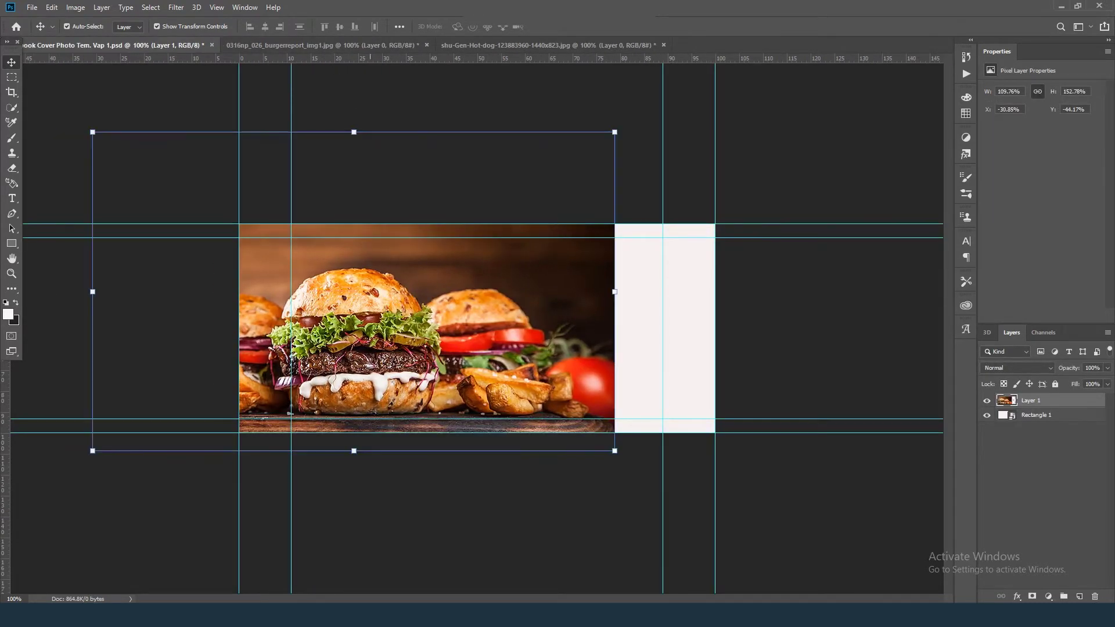
Bring the hot dog photo into the cover document and scale it to about 47% over the right half.
{"action": "left_click", "coordinate": [474, 45]}
{"action": "left_click_drag", "start_coordinate": [532, 311], "coordinate": [581, 307]}
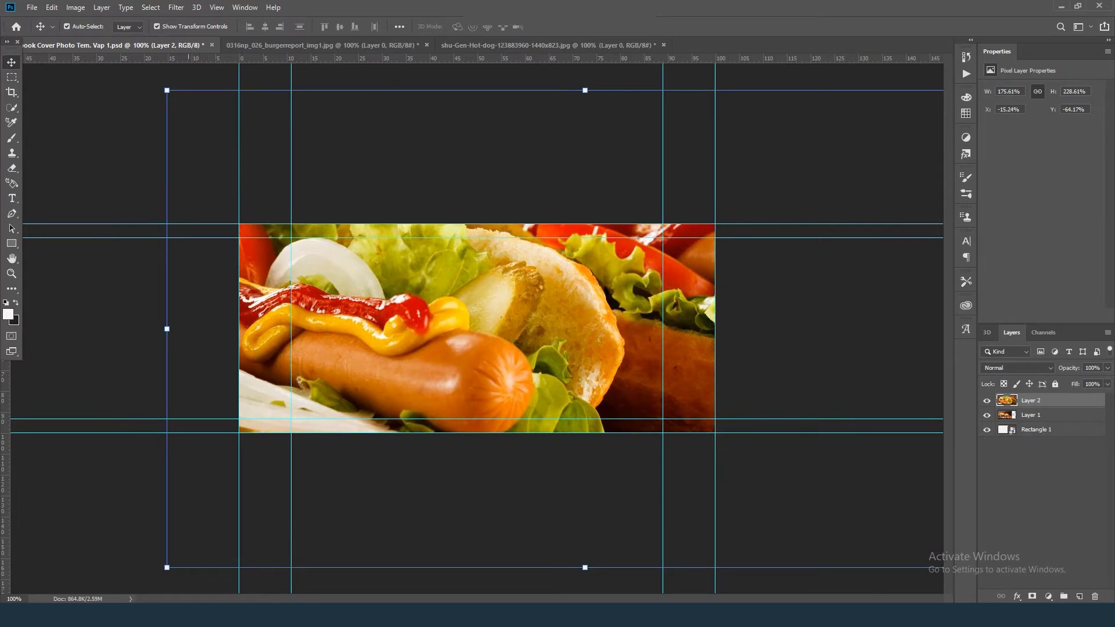
{"action": "left_click_drag", "start_coordinate": [166, 90], "coordinate": [493, 275]}
{"action": "left_click_drag", "start_coordinate": [591, 345], "coordinate": [470, 302]}
{"action": "left_click_drag", "start_coordinate": [885, 487], "coordinate": [722, 392]}
{"action": "left_click_drag", "start_coordinate": [629, 357], "coordinate": [651, 385]}
{"action": "left_click_drag", "start_coordinate": [755, 419], "coordinate": [796, 441]}
{"action": "left_click_drag", "start_coordinate": [641, 327], "coordinate": [716, 337]}
{"action": "left_click_drag", "start_coordinate": [452, 335], "coordinate": [452, 333]}
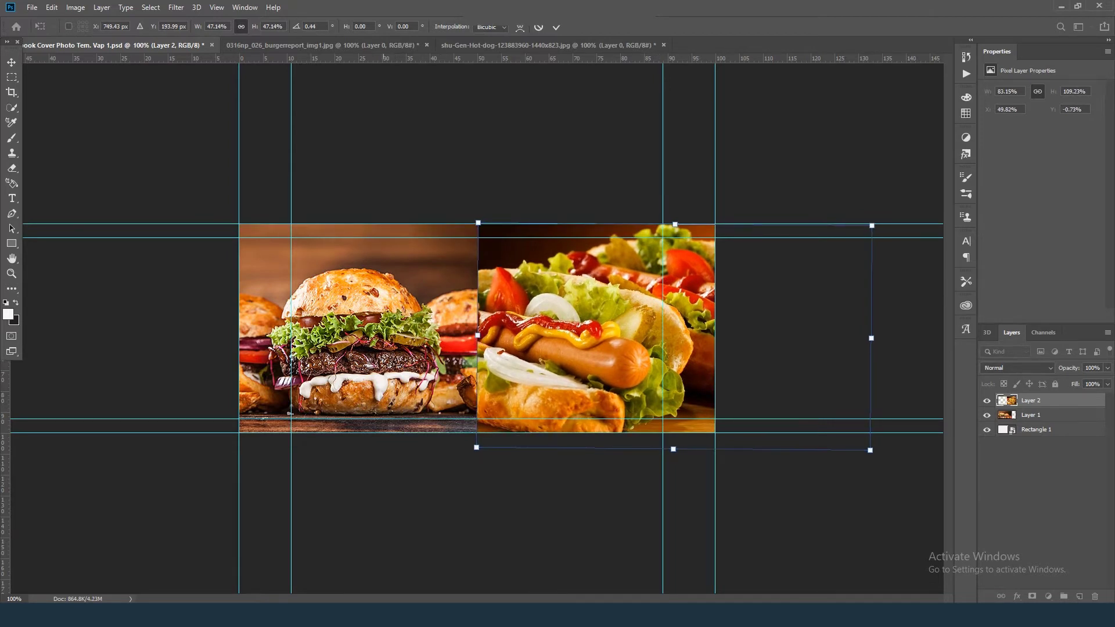
{"action": "key", "text": "Return"}
Shift the burger photo slightly left and the hot dog photo right and slightly up on the cover.
{"action": "left_click", "coordinate": [418, 331]}
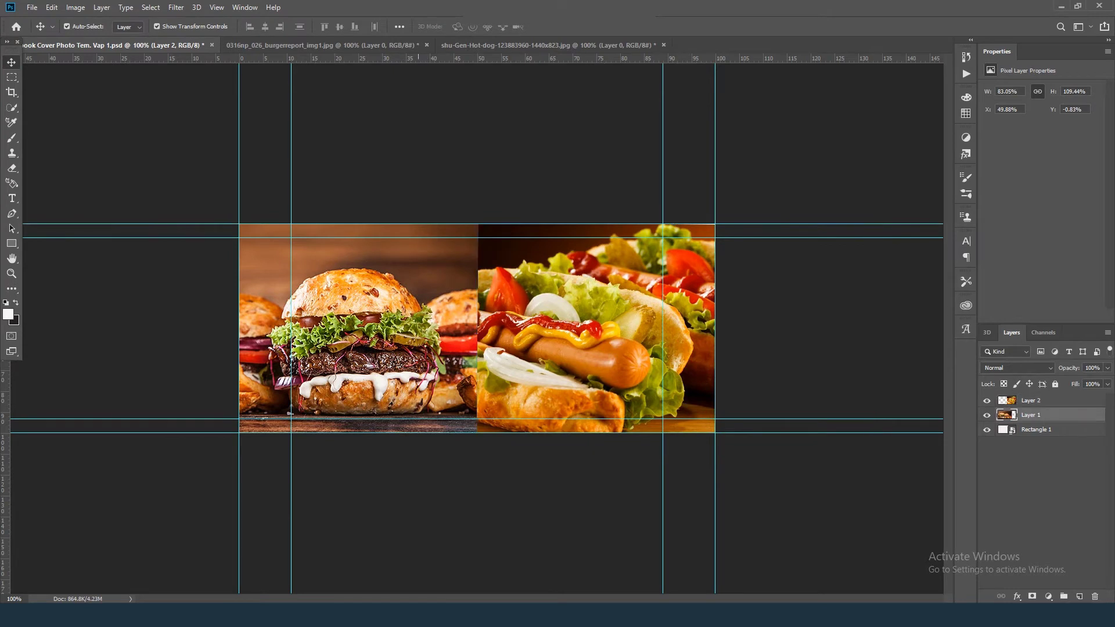
{"action": "left_click_drag", "start_coordinate": [418, 331], "coordinate": [398, 331]}
{"action": "left_click_drag", "start_coordinate": [646, 380], "coordinate": [673, 342]}
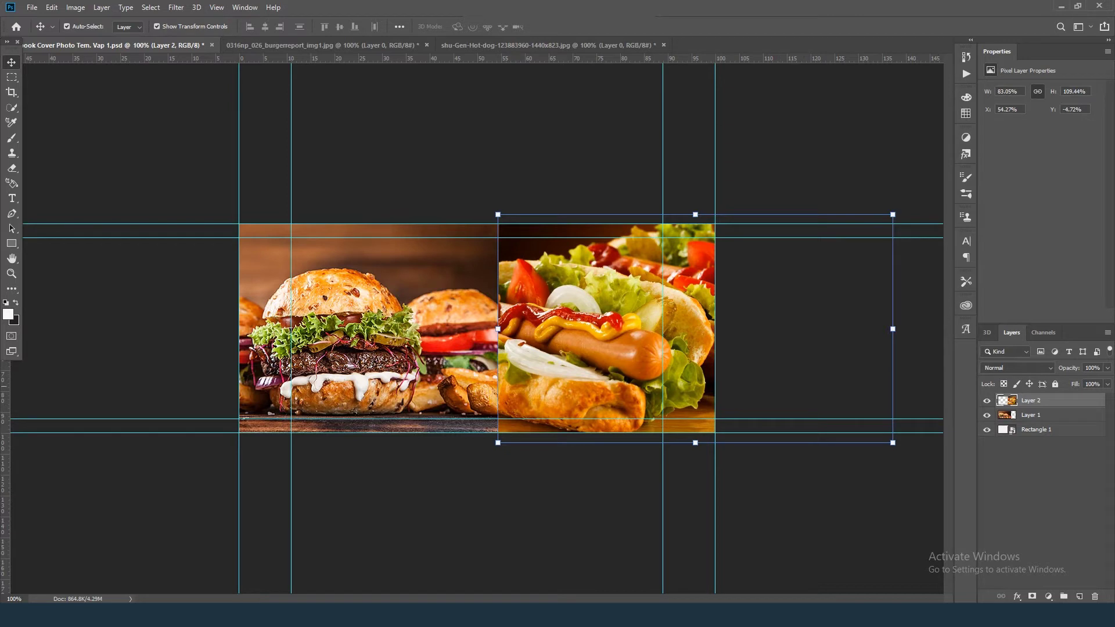
{"action": "left_click", "coordinate": [759, 384]}
{"action": "left_click", "coordinate": [631, 395]}
Add a layer mask to the hot dog layer and fade its left side by painting black with a soft 250 px Mixer Brush.
{"action": "left_click", "coordinate": [1032, 597]}
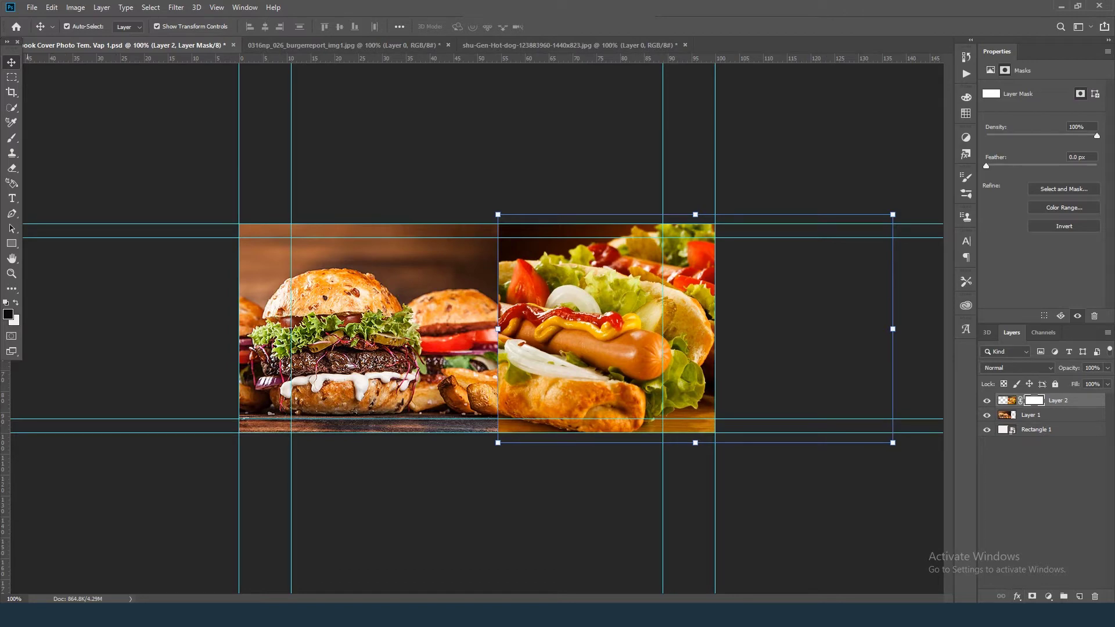
{"action": "left_click", "coordinate": [11, 138]}
{"action": "left_click", "coordinate": [73, 172]}
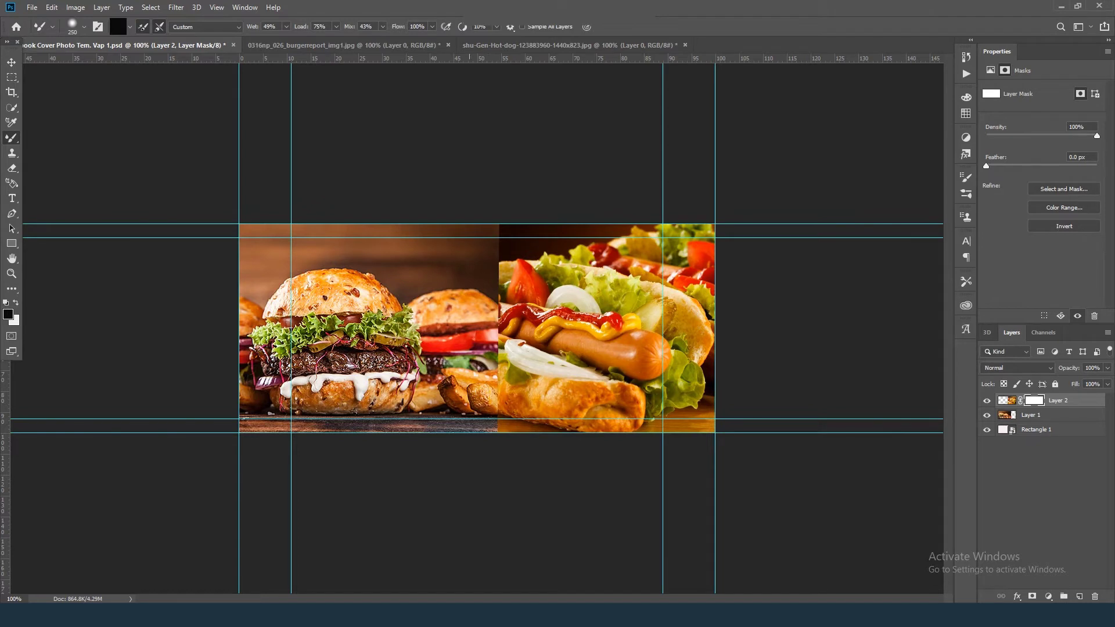
{"action": "left_click", "coordinate": [84, 27]}
{"action": "mouse_move", "coordinate": [85, 91]}
{"action": "left_mouse_down"}
{"action": "mouse_move", "coordinate": [97, 90]}
{"action": "mouse_move", "coordinate": [82, 90]}
{"action": "left_mouse_up"}
{"action": "left_click", "coordinate": [16, 302]}
{"action": "left_click", "coordinate": [16, 303]}
{"action": "mouse_move", "coordinate": [477, 244]}
{"action": "left_mouse_down"}
{"action": "mouse_move", "coordinate": [518, 213]}
{"action": "mouse_move", "coordinate": [577, 211]}
{"action": "left_mouse_up"}
{"action": "mouse_move", "coordinate": [509, 224]}
{"action": "left_mouse_down"}
{"action": "mouse_move", "coordinate": [494, 267]}
{"action": "mouse_move", "coordinate": [526, 290]}
{"action": "mouse_move", "coordinate": [492, 381]}
{"action": "left_mouse_up"}
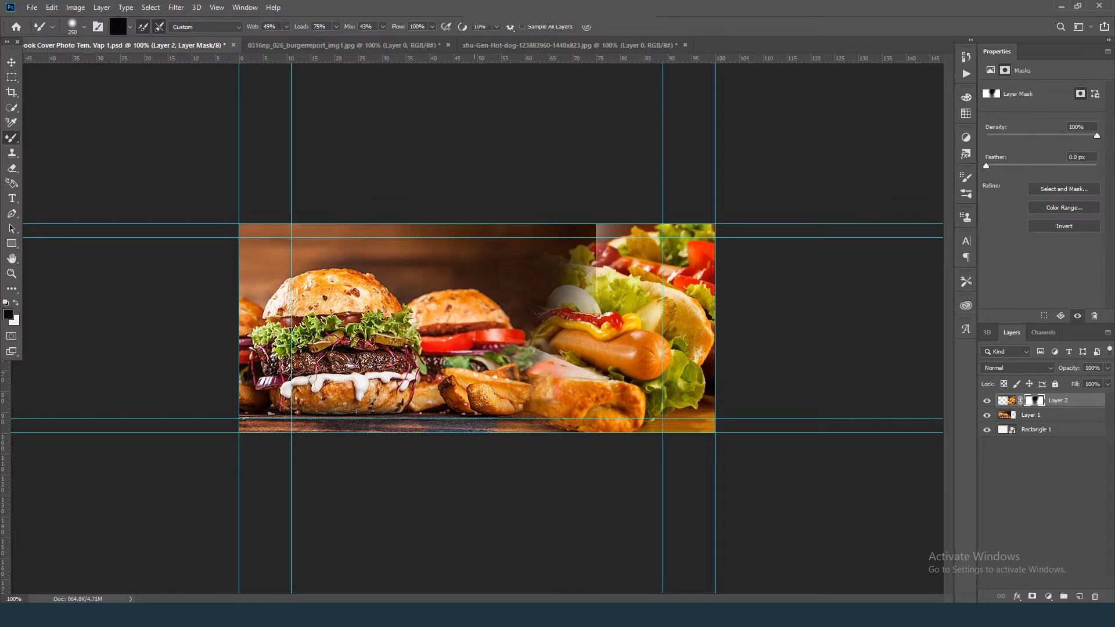
Mask the burger layer and soften its right edge where it meets the hot dog photo.
{"action": "key", "text": "x"}
{"action": "left_click_drag", "start_coordinate": [630, 232], "coordinate": [642, 231]}
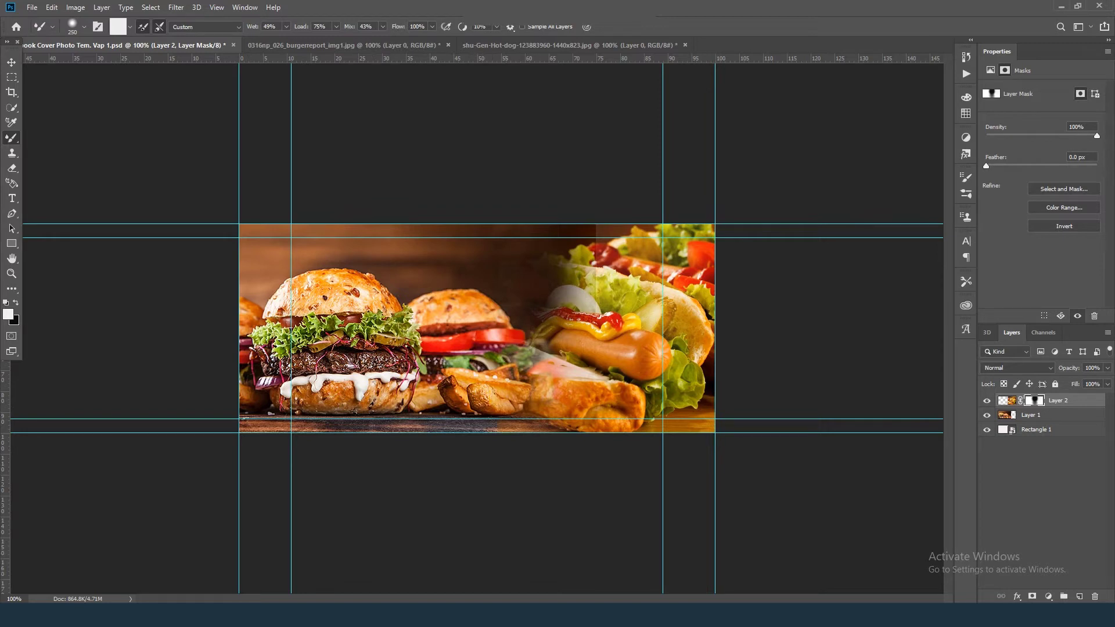
{"action": "key", "text": "x"}
{"action": "left_click_drag", "start_coordinate": [586, 177], "coordinate": [592, 174]}
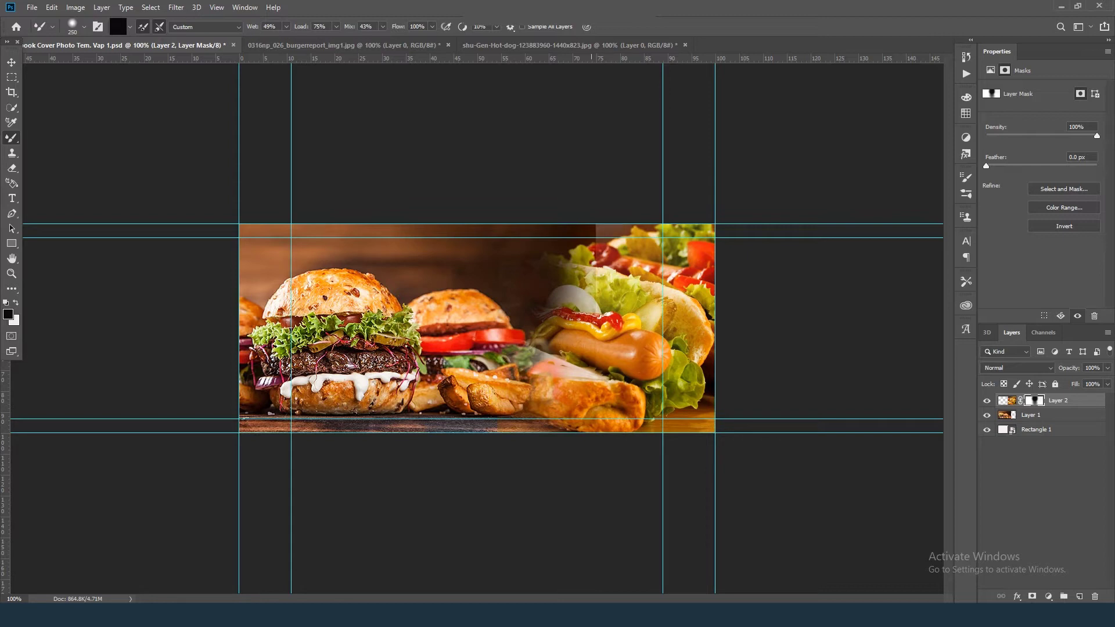
{"action": "left_click", "coordinate": [446, 357]}
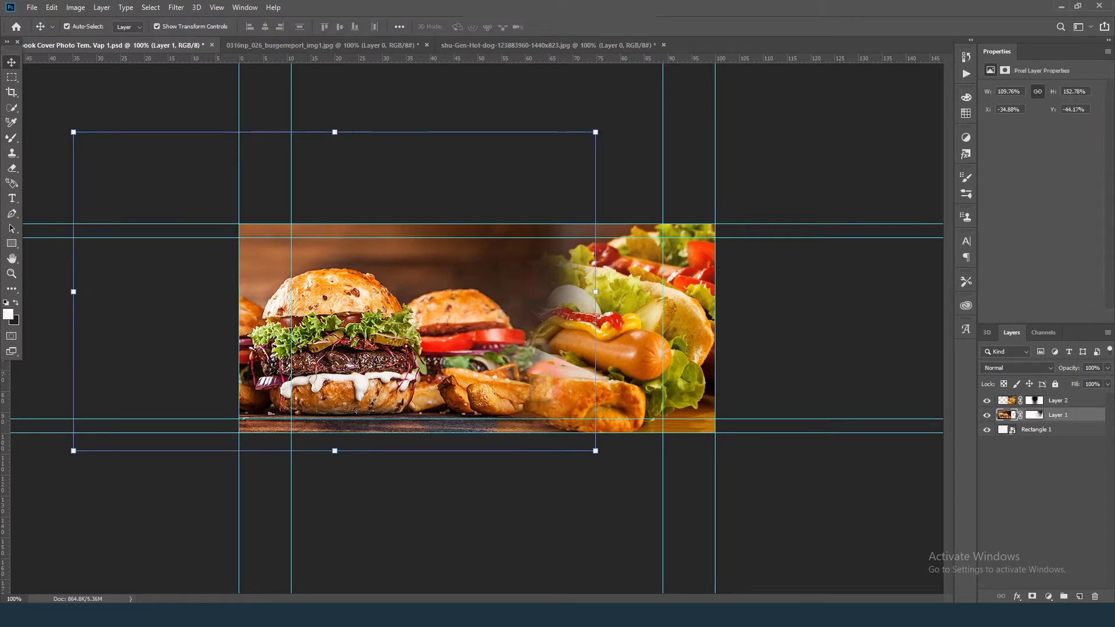
{"action": "left_click", "coordinate": [748, 325]}
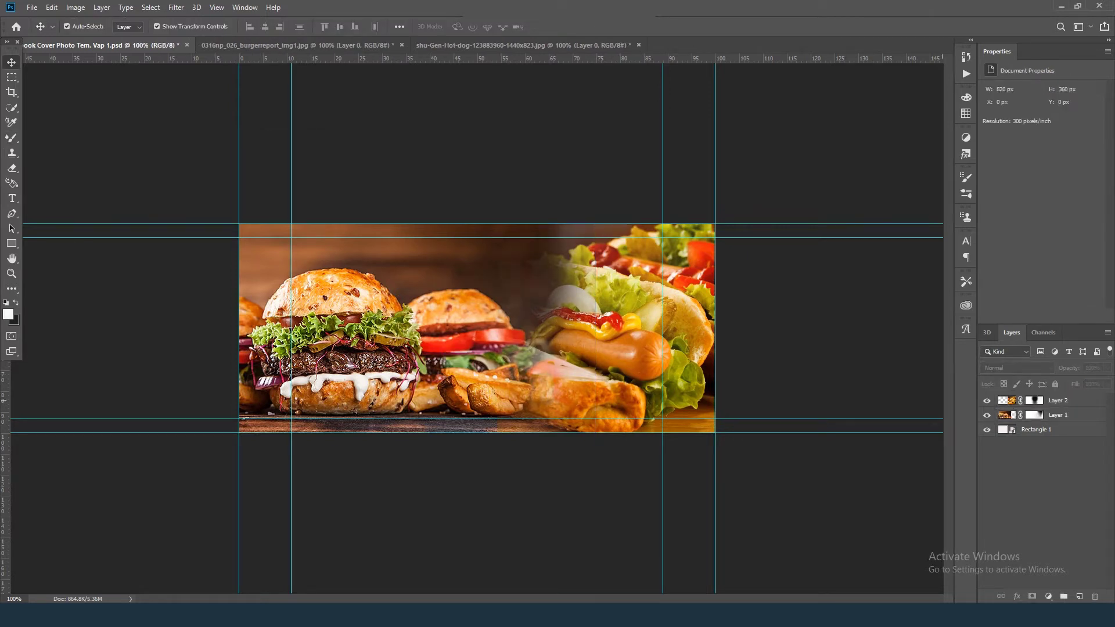
Apply a Gaussian Blur with a 2.8 pixel radius to the hot dog layer.
{"action": "left_click", "coordinate": [1059, 401]}
{"action": "left_click", "coordinate": [175, 7]}
{"action": "mouse_move", "coordinate": [181, 139]}
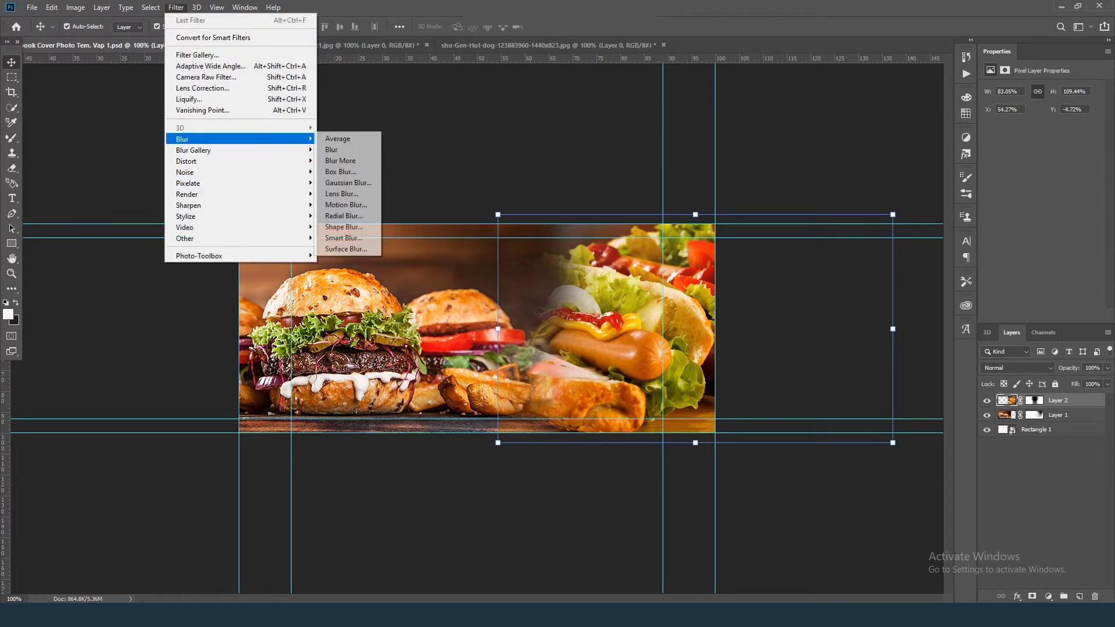
{"action": "left_click", "coordinate": [347, 183]}
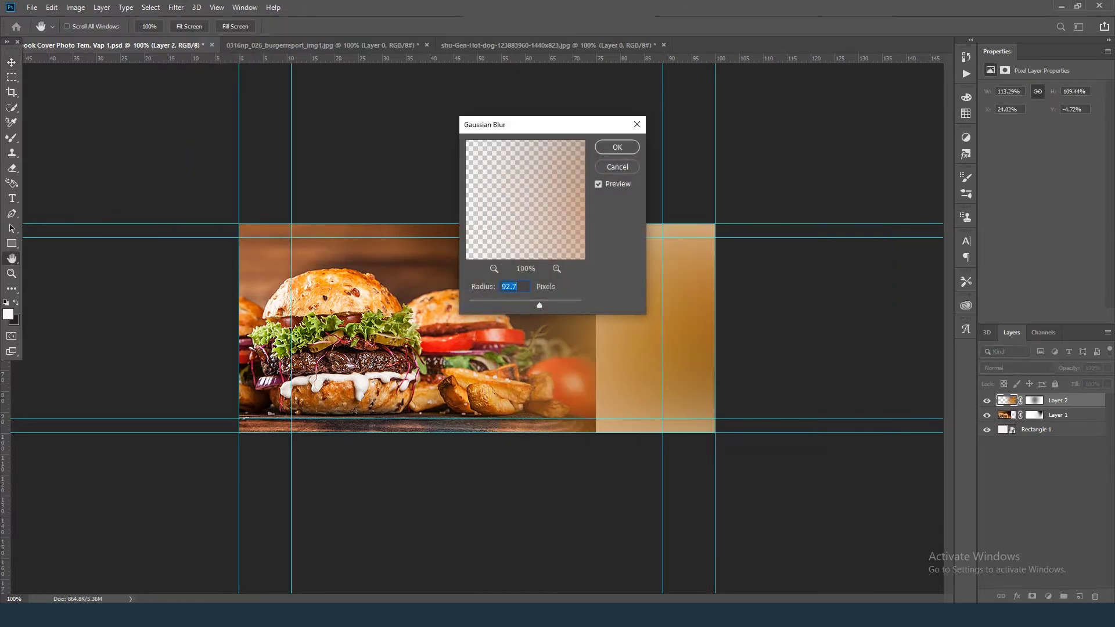
{"action": "left_click_drag", "start_coordinate": [539, 305], "coordinate": [482, 305]}
{"action": "key", "text": "Down"}
{"action": "key", "text": "Up"}
{"action": "key", "text": "Up"}
{"action": "key", "text": "Up"}
{"action": "key", "text": "Up"}
{"action": "key", "text": "Up"}
{"action": "key", "text": "Up"}
{"action": "key", "text": "Up"}
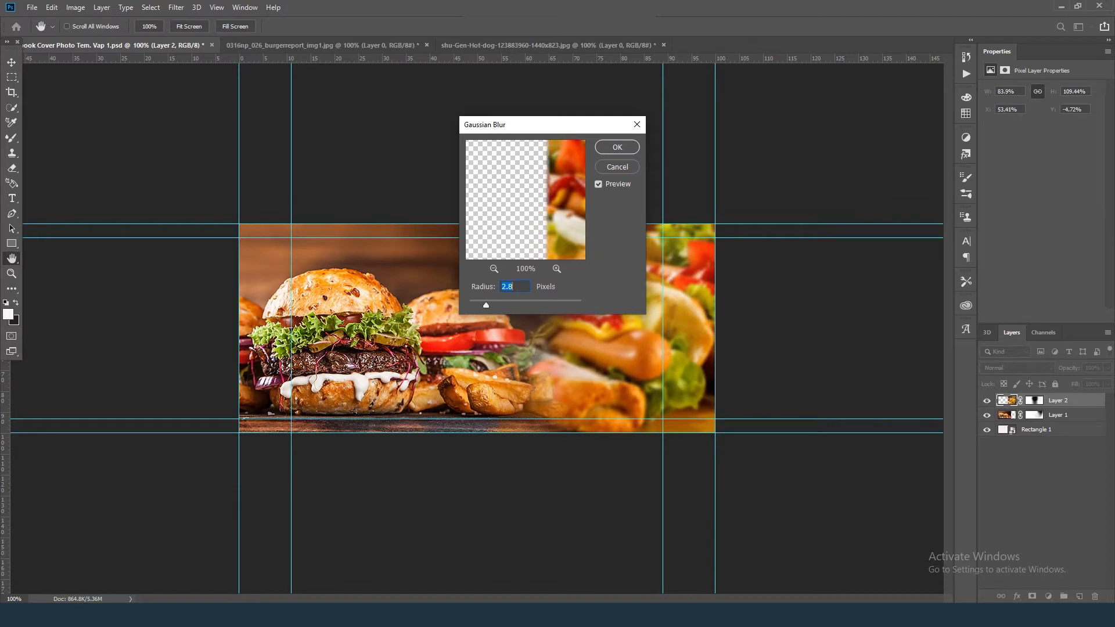
{"action": "key", "text": "Return"}
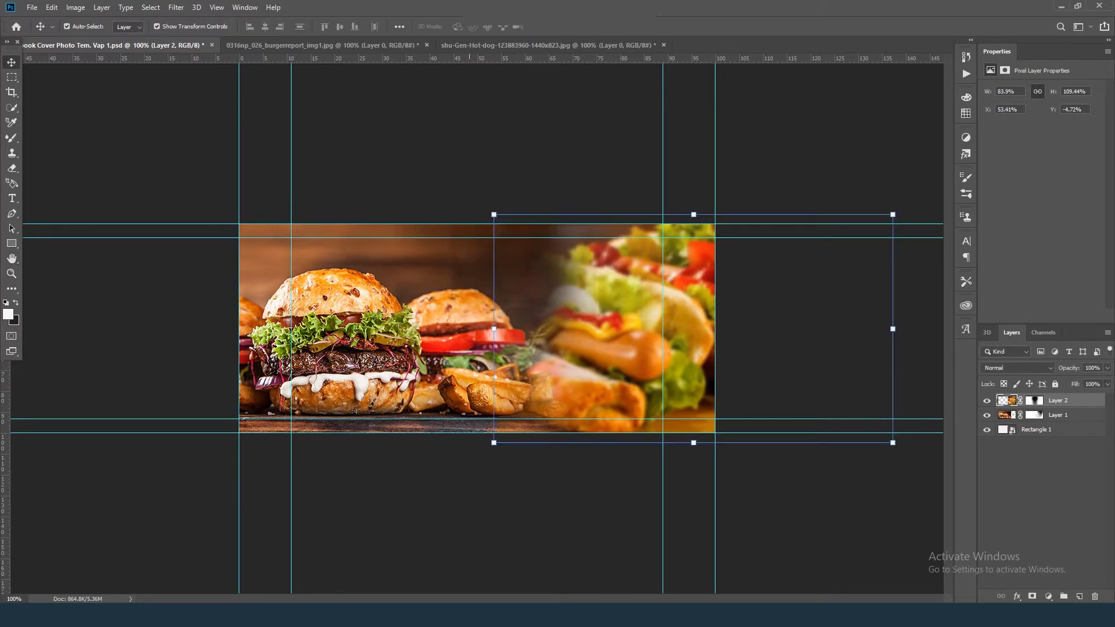
Apply a Gaussian Blur with a 2.1 pixel radius to the burger layer.
{"action": "left_click", "coordinate": [442, 313]}
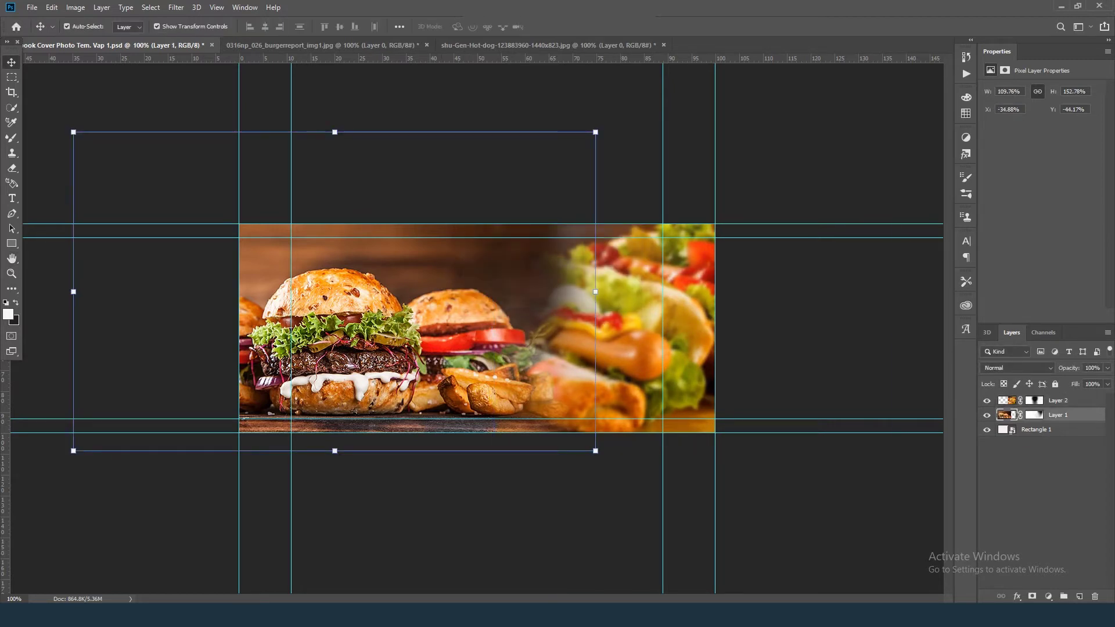
{"action": "left_click", "coordinate": [176, 7]}
{"action": "mouse_move", "coordinate": [244, 139]}
{"action": "left_click", "coordinate": [347, 182]}
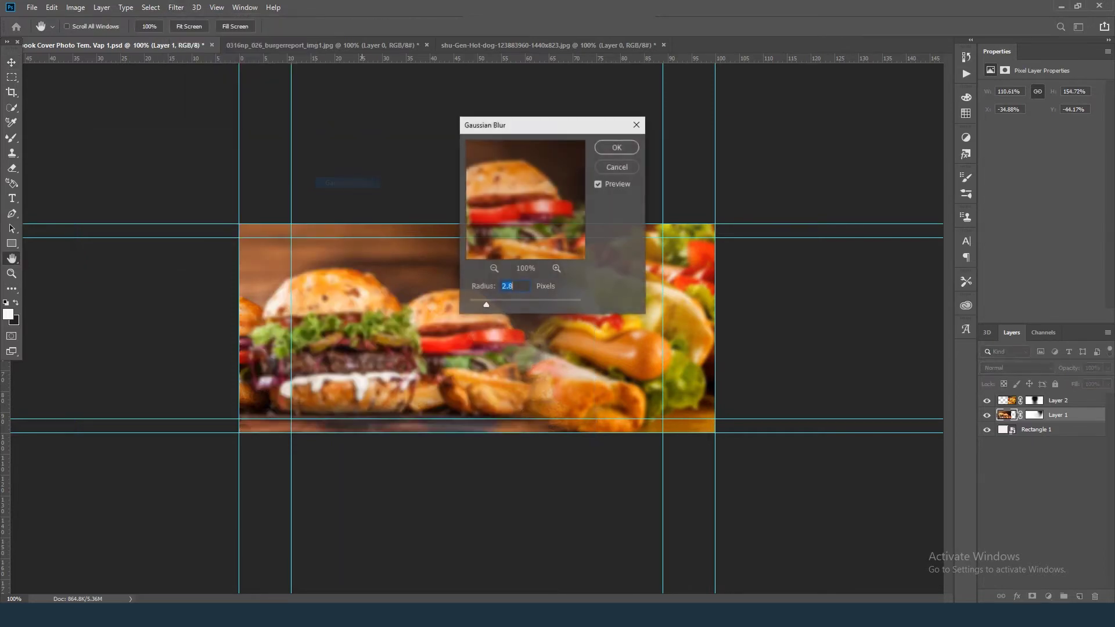
{"action": "key", "text": "Down"}
{"action": "key", "text": "Down"}
{"action": "key", "text": "Down"}
{"action": "key", "text": "Down"}
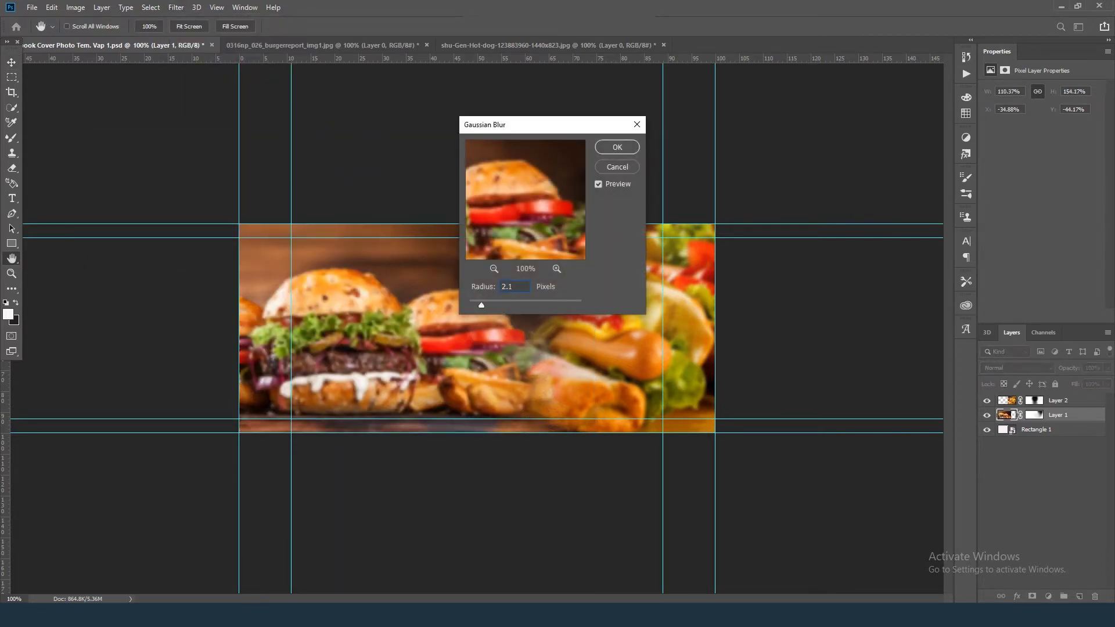
{"action": "key", "text": "Return"}
{"action": "left_click", "coordinate": [769, 250]}
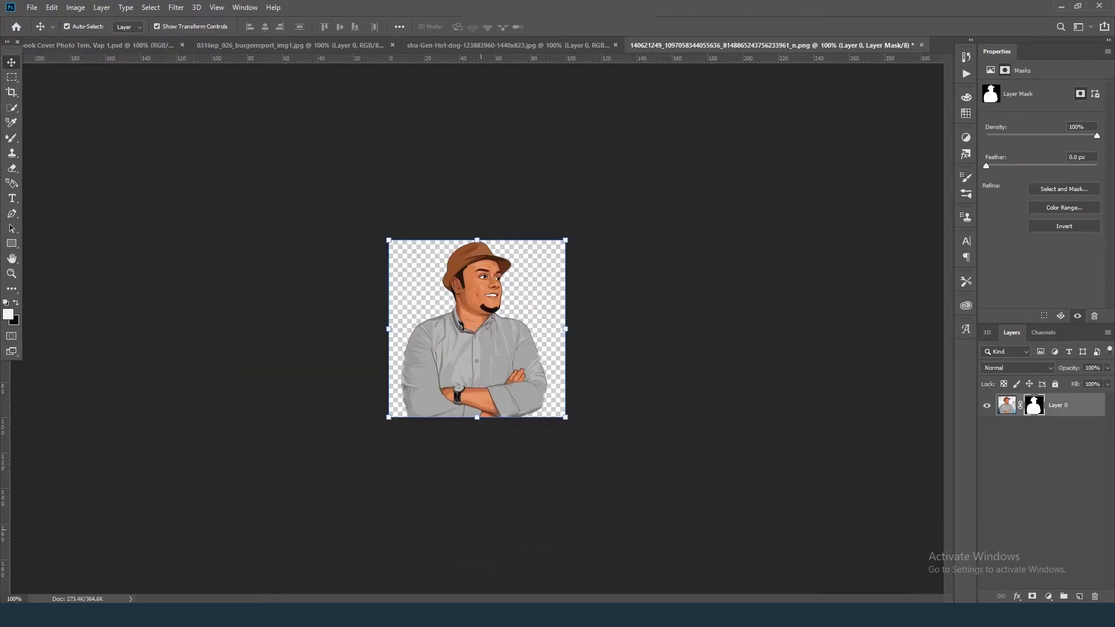
Bring the cut-out man in the hat onto the left of the cover and give him a white outside stroke.
{"action": "left_click_drag", "start_coordinate": [471, 334], "coordinate": [345, 321]}
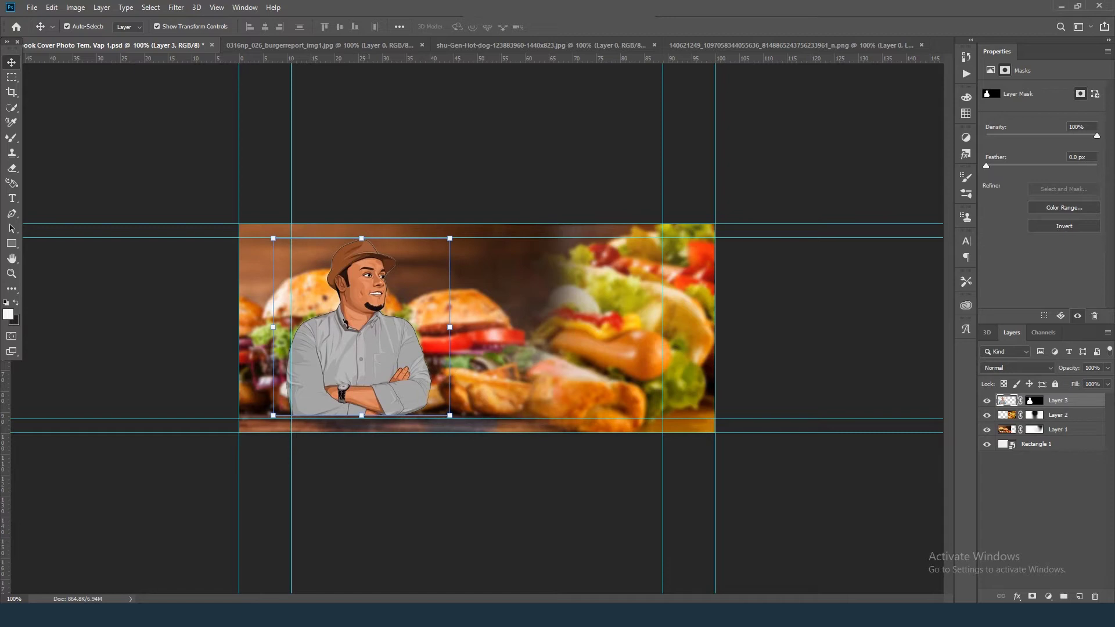
{"action": "left_click", "coordinate": [1043, 500]}
{"action": "double_click", "coordinate": [1074, 400]}
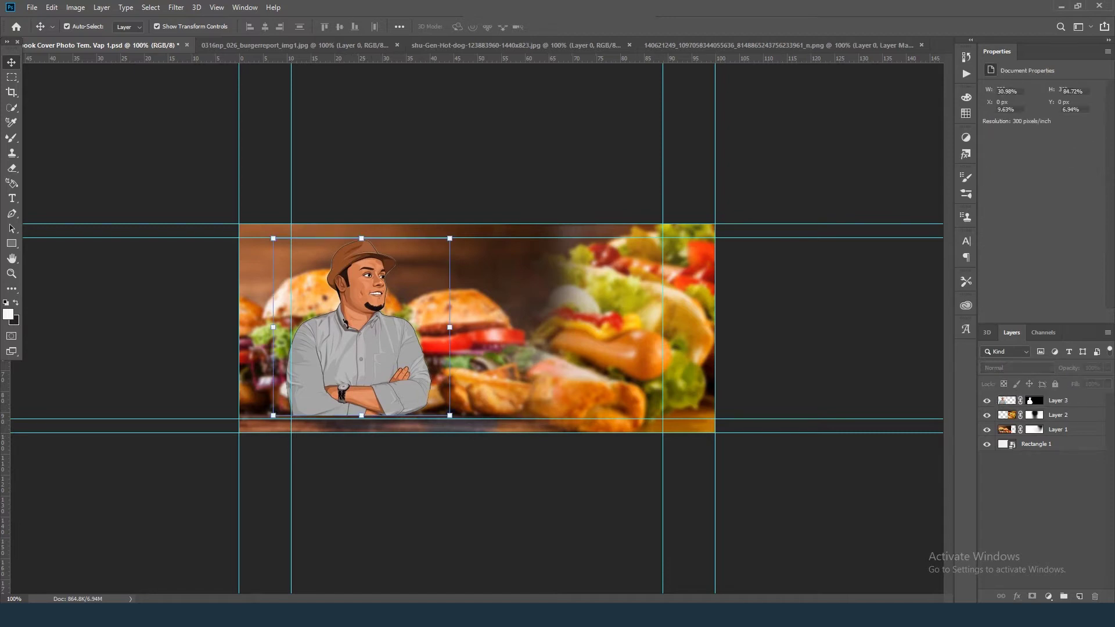
{"action": "left_click", "coordinate": [684, 419]}
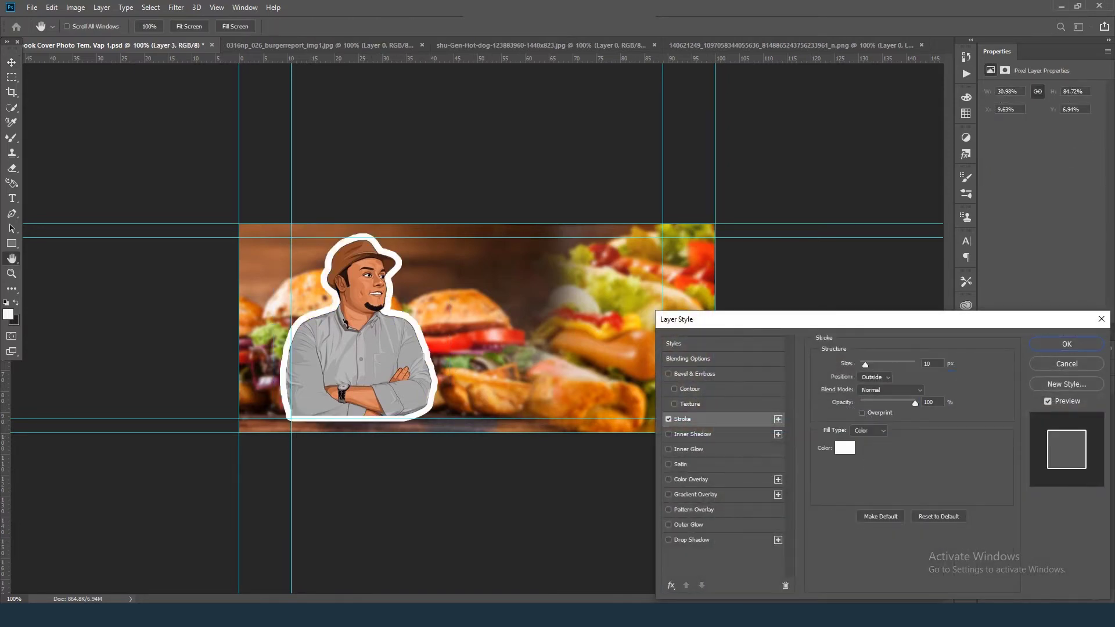
{"action": "left_click", "coordinate": [1067, 344]}
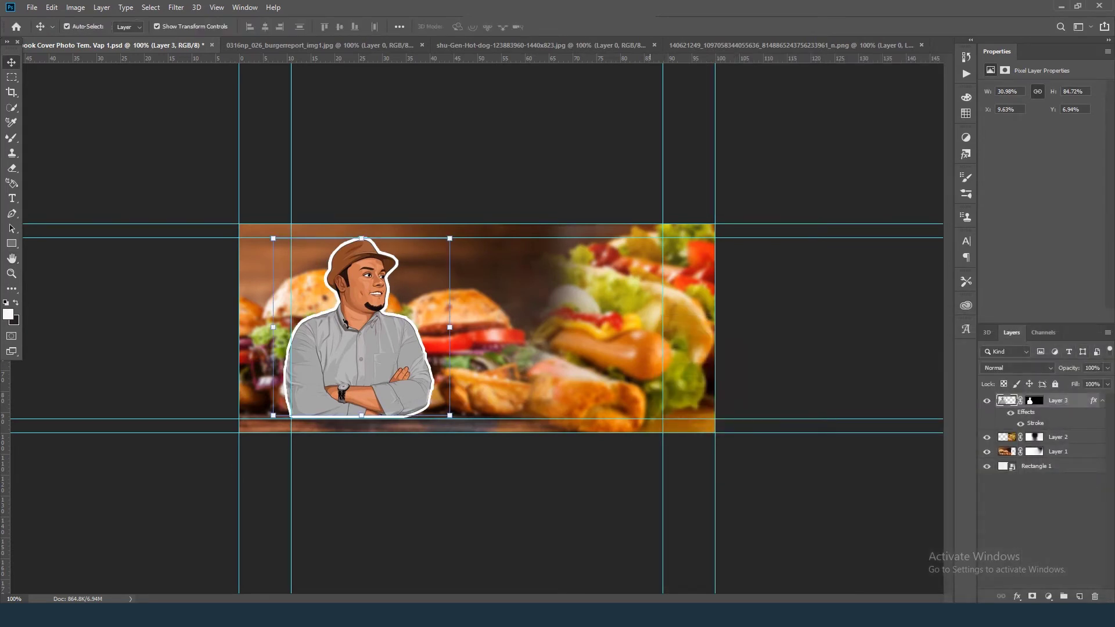
Enlarge the man slightly and lower him so the figure meets the bottom edge of the cover.
{"action": "left_click", "coordinate": [583, 325]}
{"action": "left_click", "coordinate": [386, 386]}
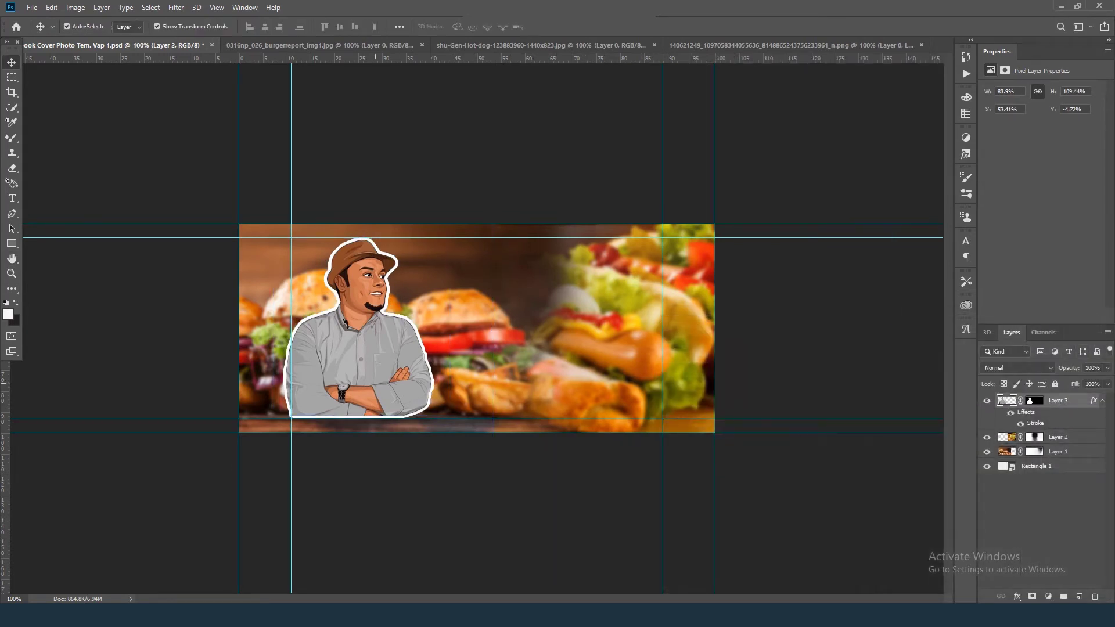
{"action": "left_click_drag", "start_coordinate": [448, 416], "coordinate": [457, 423]}
{"action": "mouse_move", "coordinate": [398, 371]}
{"action": "left_mouse_down"}
{"action": "mouse_move", "coordinate": [394, 380]}
{"action": "mouse_move", "coordinate": [395, 356]}
{"action": "left_mouse_up"}
{"action": "key", "text": "Return"}
{"action": "left_click", "coordinate": [785, 360]}
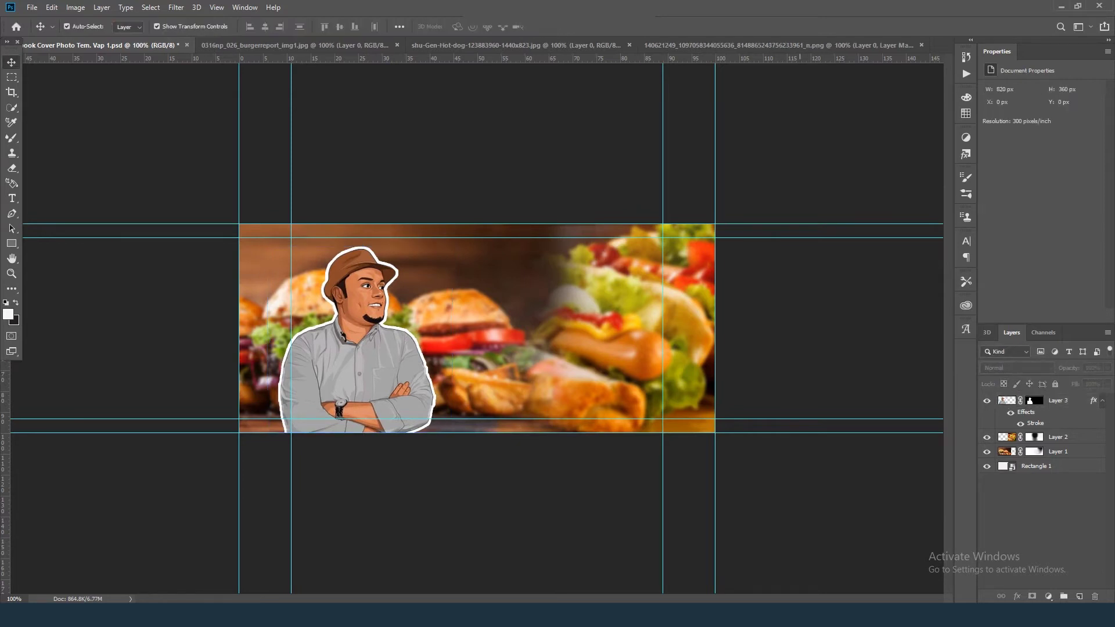
{"action": "left_click", "coordinate": [315, 364]}
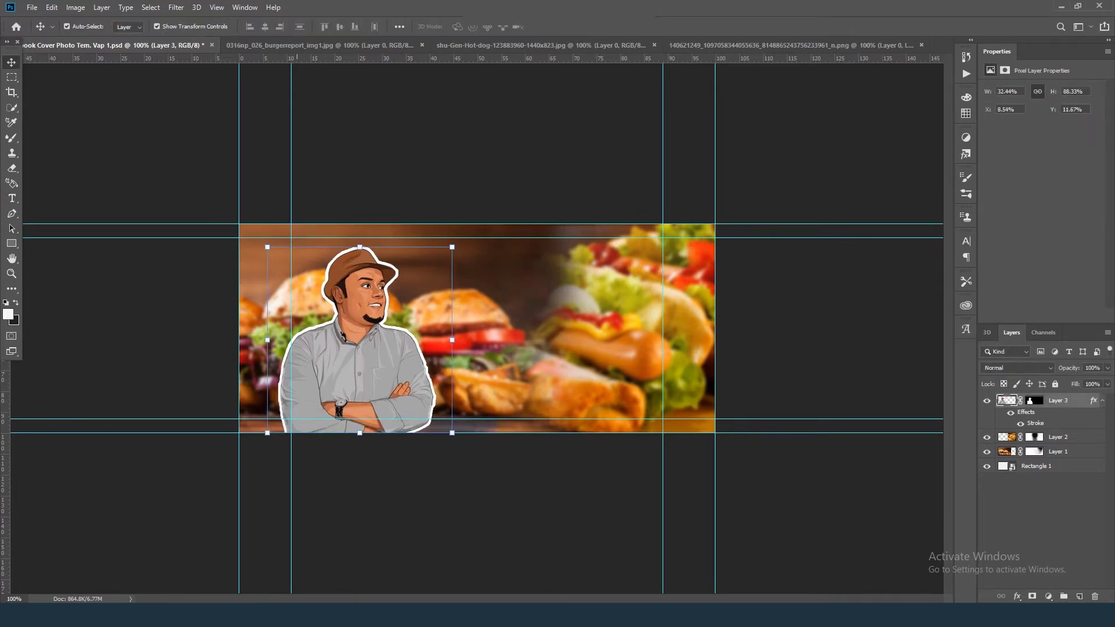
{"action": "left_click_drag", "start_coordinate": [267, 246], "coordinate": [262, 239]}
{"action": "key", "text": "Return"}
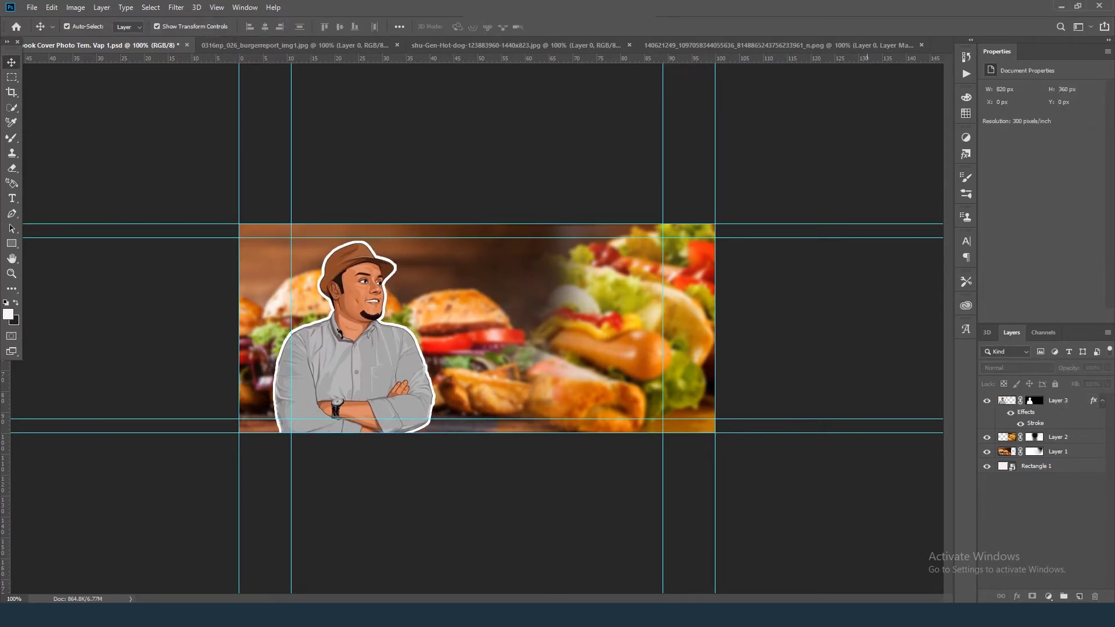
Add a text box reading "TRAVEL" in white 10 pt Bebas to the right of the man.
{"action": "left_click", "coordinate": [1007, 400]}
{"action": "key", "text": "t"}
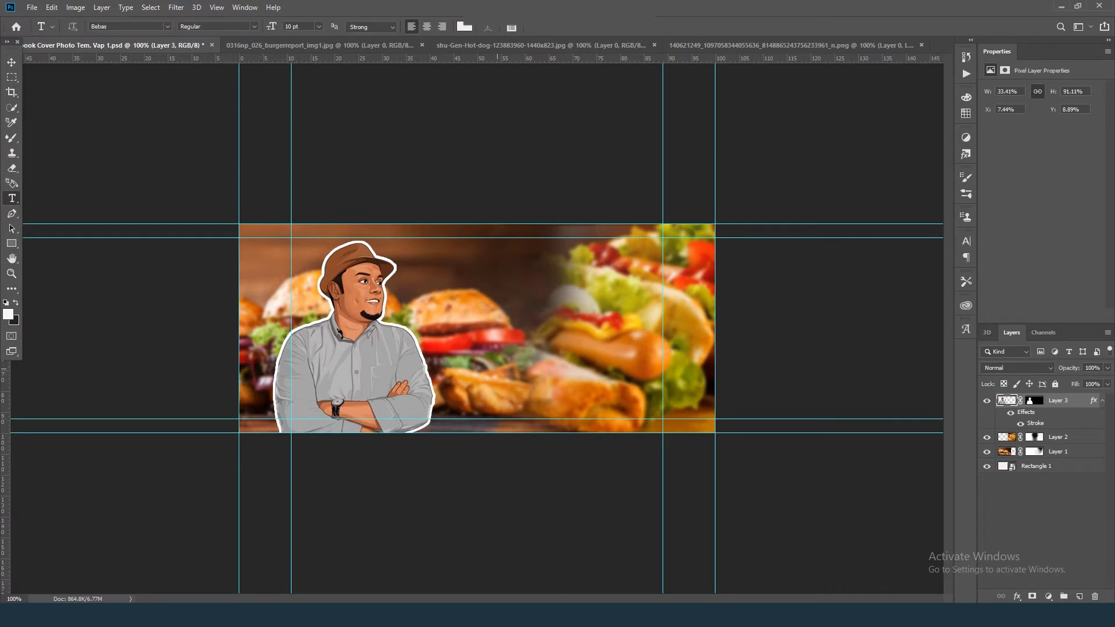
{"action": "left_click_drag", "start_coordinate": [453, 219], "coordinate": [599, 375]}
{"action": "key", "text": "BackSpace"}
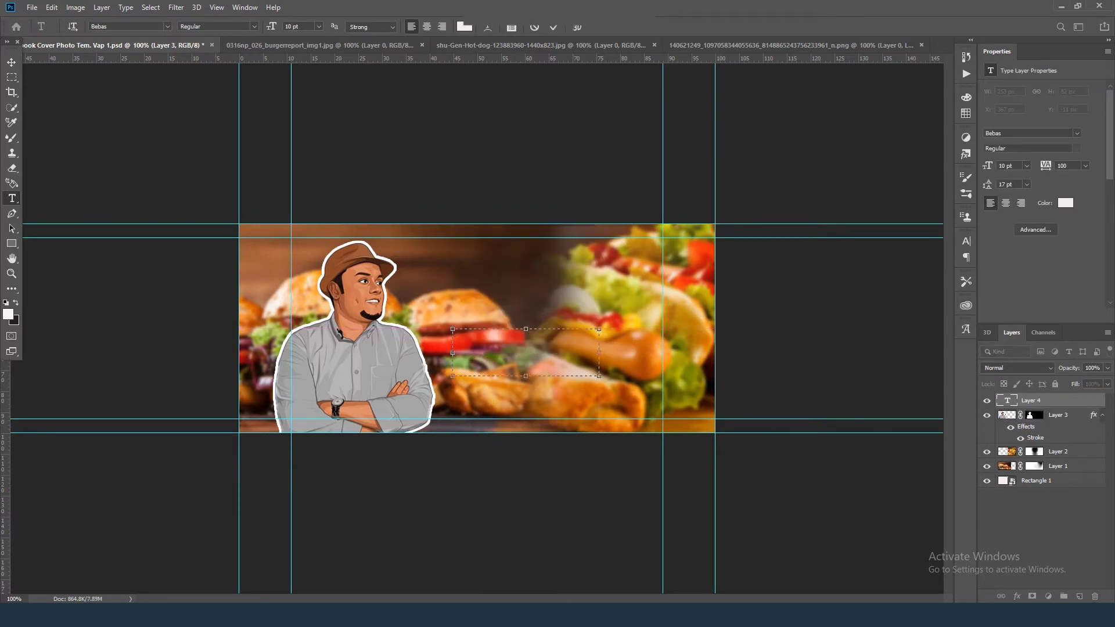
{"action": "left_click", "coordinate": [168, 27]}
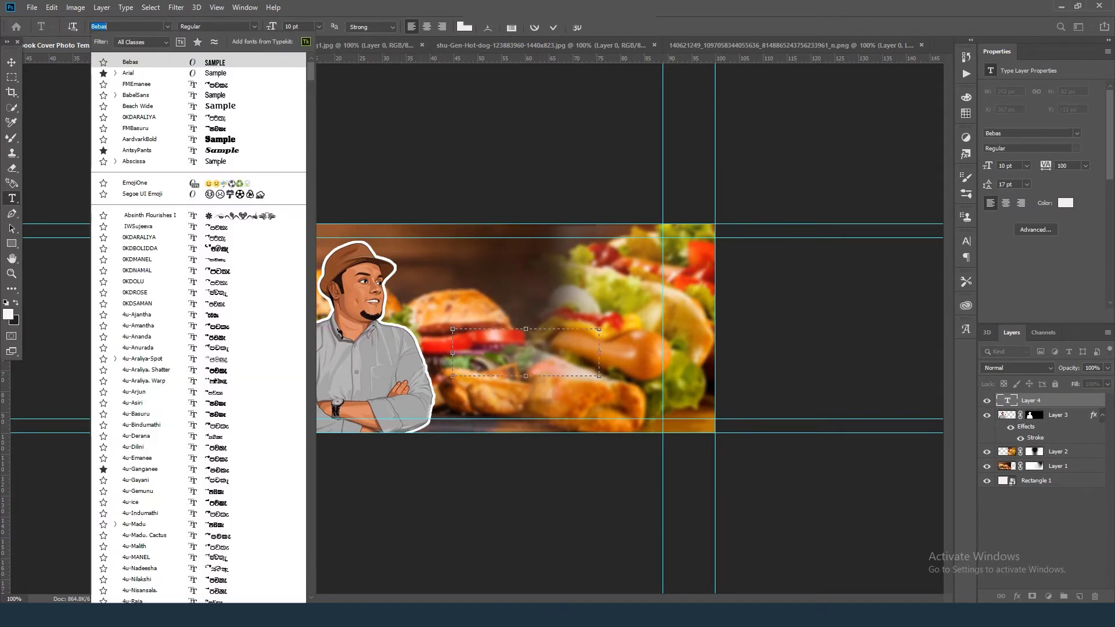
{"action": "key", "text": "Escape"}
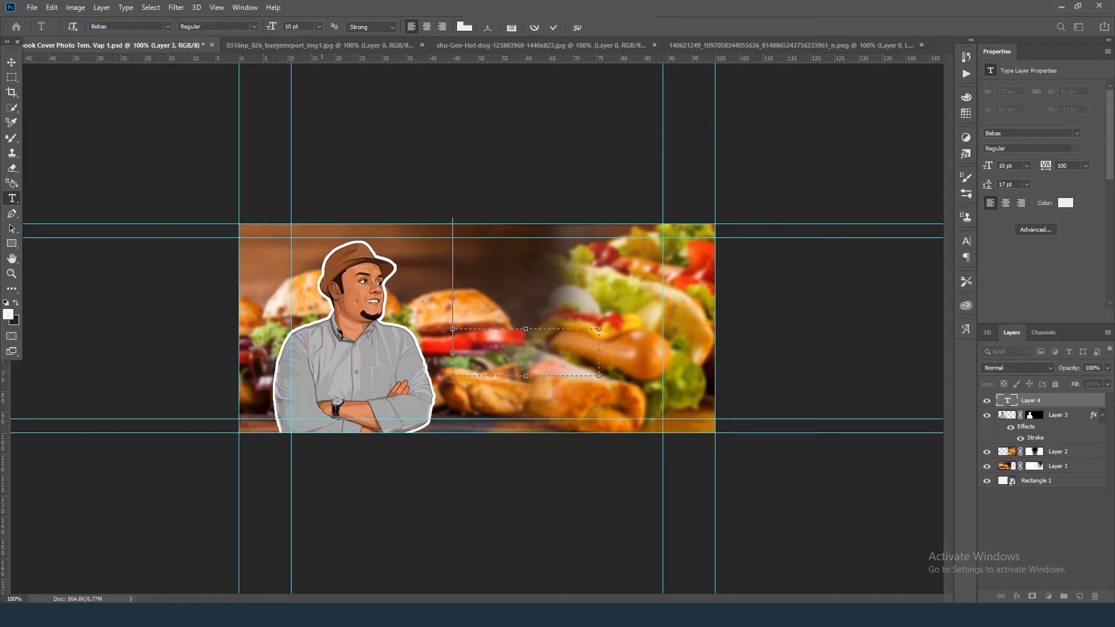
{"action": "left_click_drag", "start_coordinate": [525, 328], "coordinate": [526, 337]}
{"action": "type", "text": "TRAVEL"}
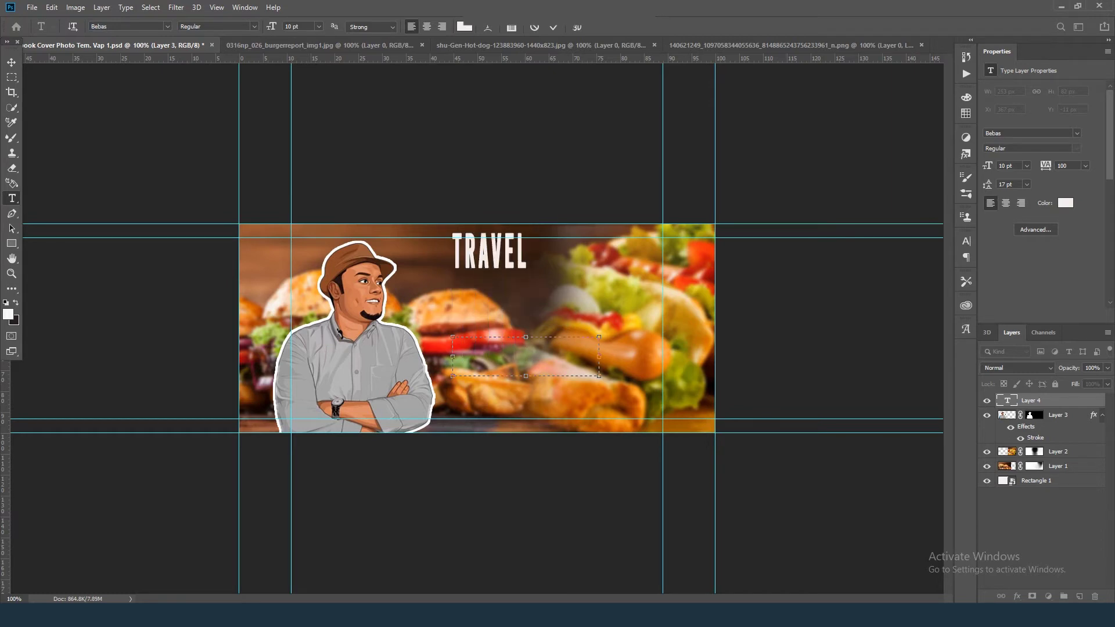
{"action": "left_click_drag", "start_coordinate": [599, 356], "coordinate": [556, 363]}
{"action": "left_click", "coordinate": [12, 62]}
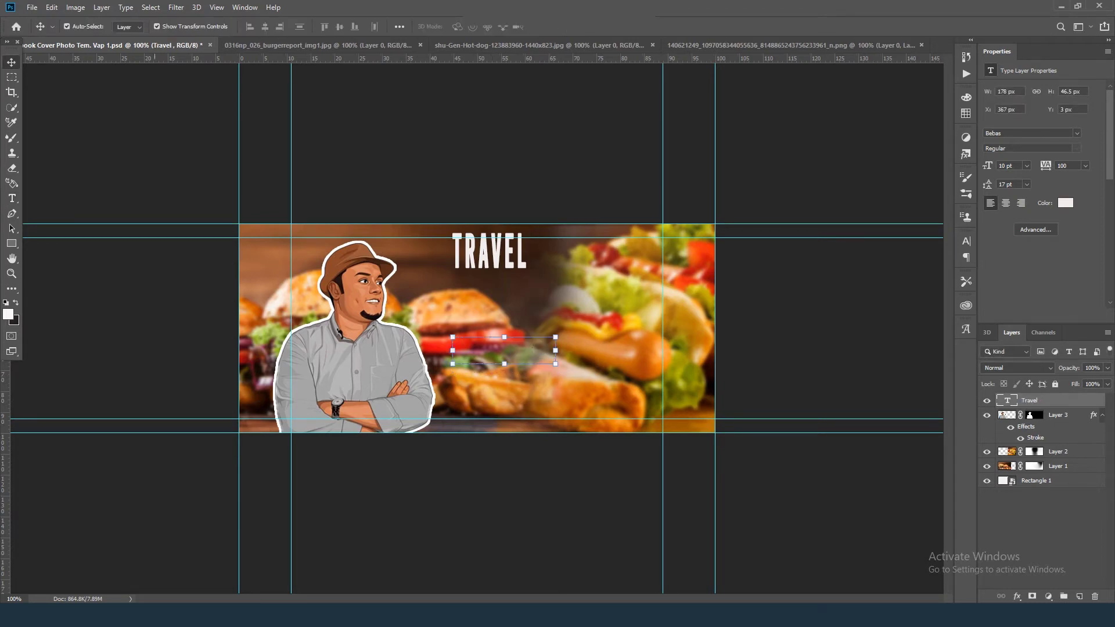
Enlarge the TRAVEL text to about 12.74 pt and place it beside the man's head with a wider, taller text box.
{"action": "left_click_drag", "start_coordinate": [556, 350], "coordinate": [599, 351]}
{"action": "left_click_drag", "start_coordinate": [526, 364], "coordinate": [525, 401]}
{"action": "left_click_drag", "start_coordinate": [599, 314], "coordinate": [693, 314]}
{"action": "left_click_drag", "start_coordinate": [549, 238], "coordinate": [513, 260]}
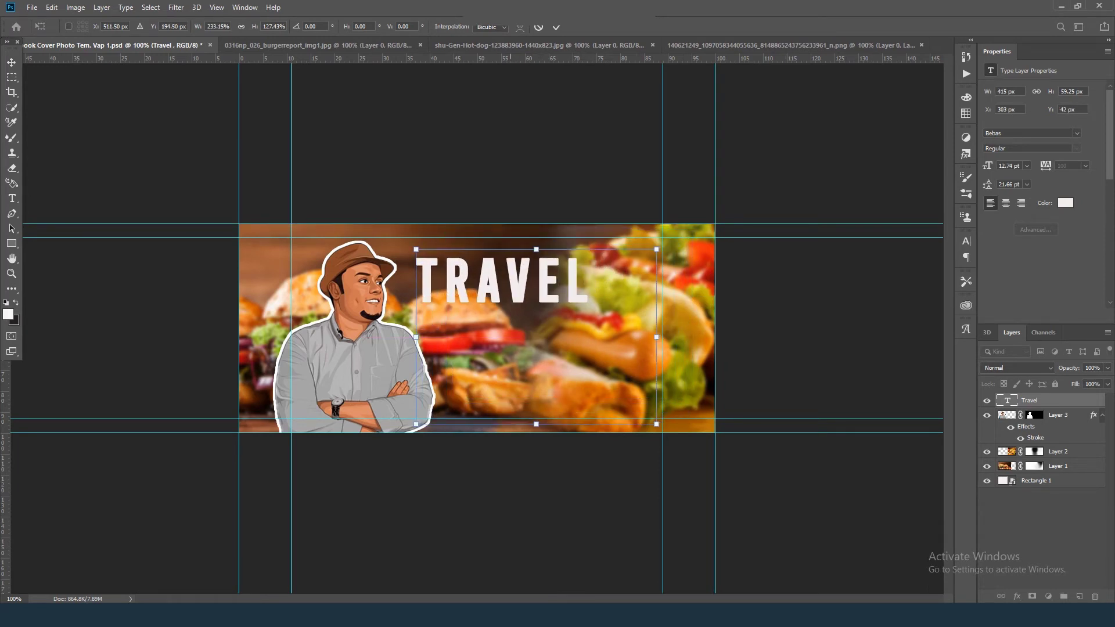
{"action": "key", "text": "Return"}
Set the tracking of the TRAVEL text to 50.
{"action": "double_click", "coordinate": [516, 280]}
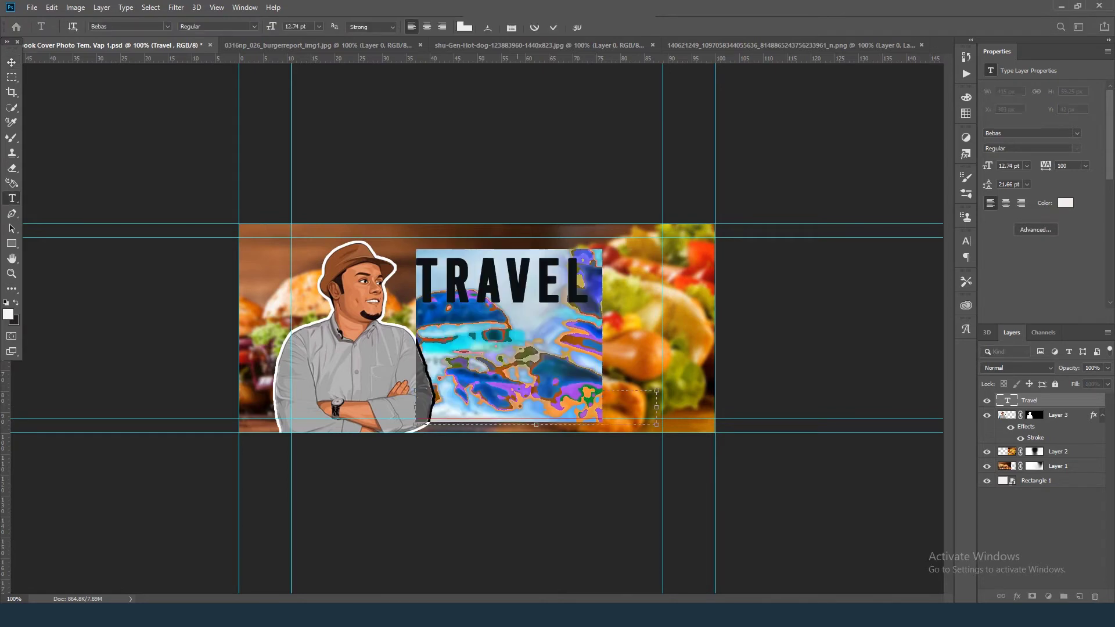
{"action": "left_click", "coordinate": [966, 241]}
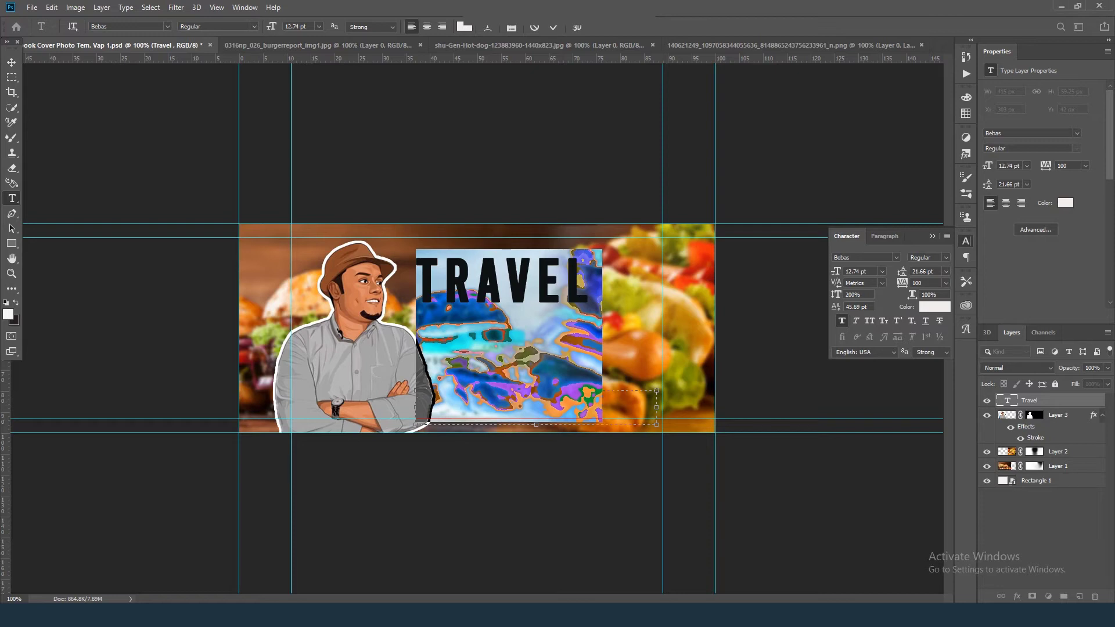
{"action": "left_click_drag", "start_coordinate": [918, 283], "coordinate": [911, 283]}
{"action": "type", "text": "50"}
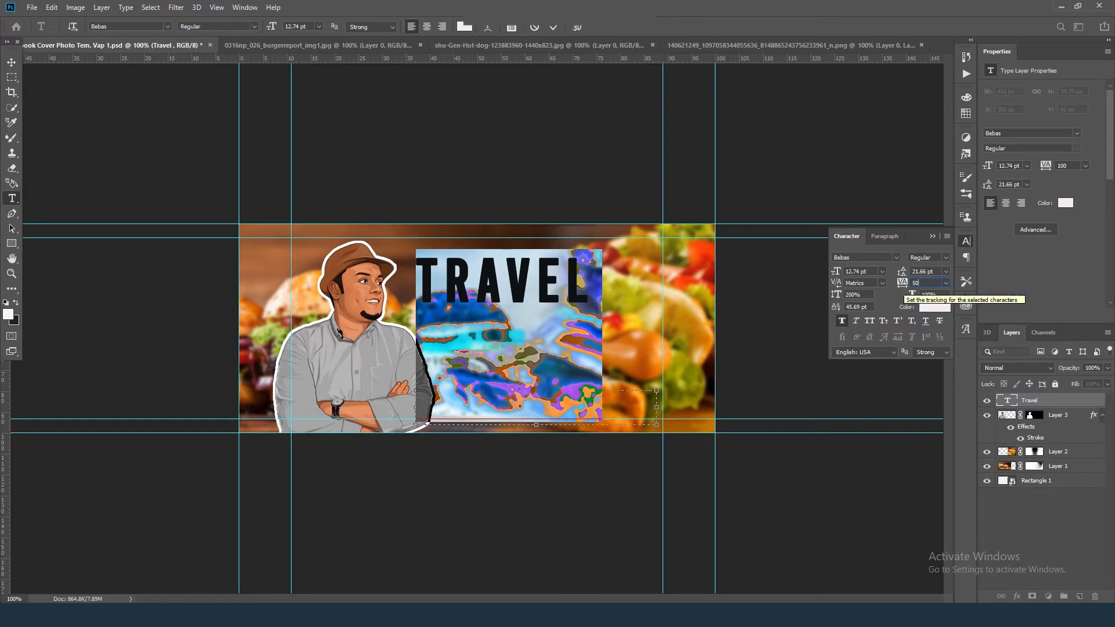
{"action": "key", "text": "Return"}
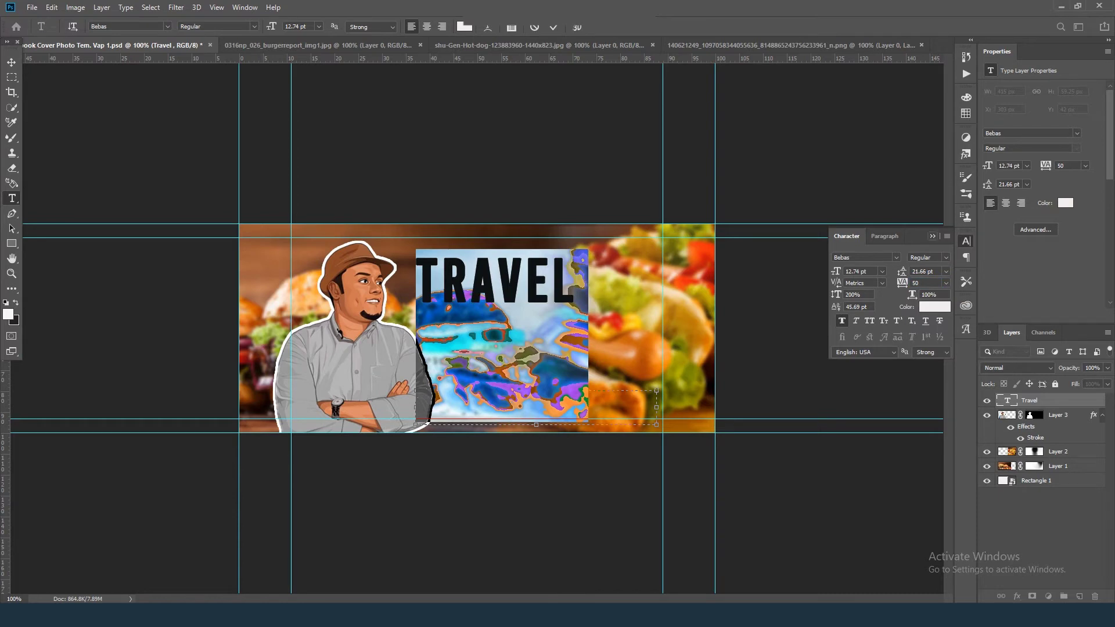
{"action": "left_click", "coordinate": [932, 236]}
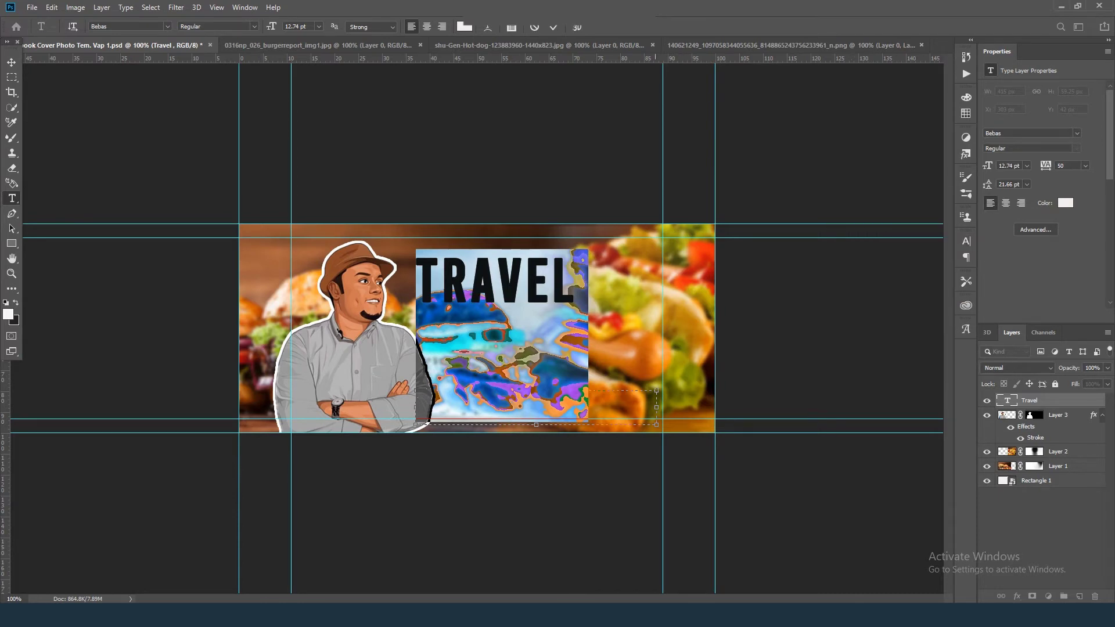
{"action": "key", "text": "ctrl+Return"}
{"action": "key", "text": "v"}
Duplicate the TRAVEL text, change the copy to "TODAY" and offset it below and to the right of the original.
{"action": "left_click_drag", "start_coordinate": [525, 280], "coordinate": [584, 326]}
{"action": "key", "text": "t"}
{"action": "double_click", "coordinate": [565, 345]}
{"action": "type", "text": "TODAY"}
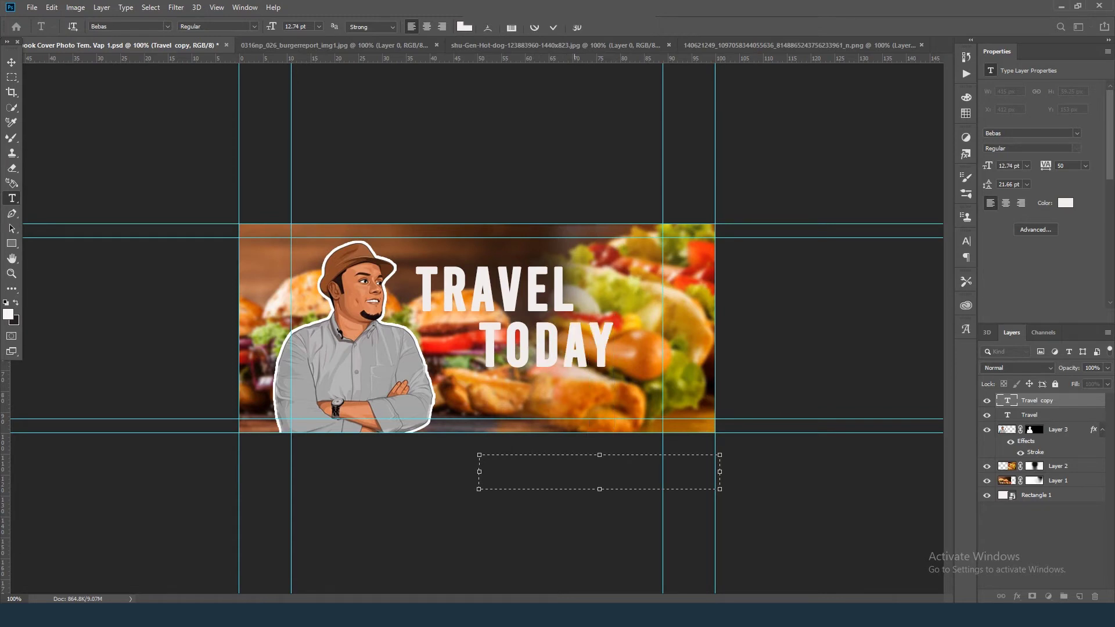
{"action": "key", "text": "ctrl+Return"}
{"action": "key", "text": "v"}
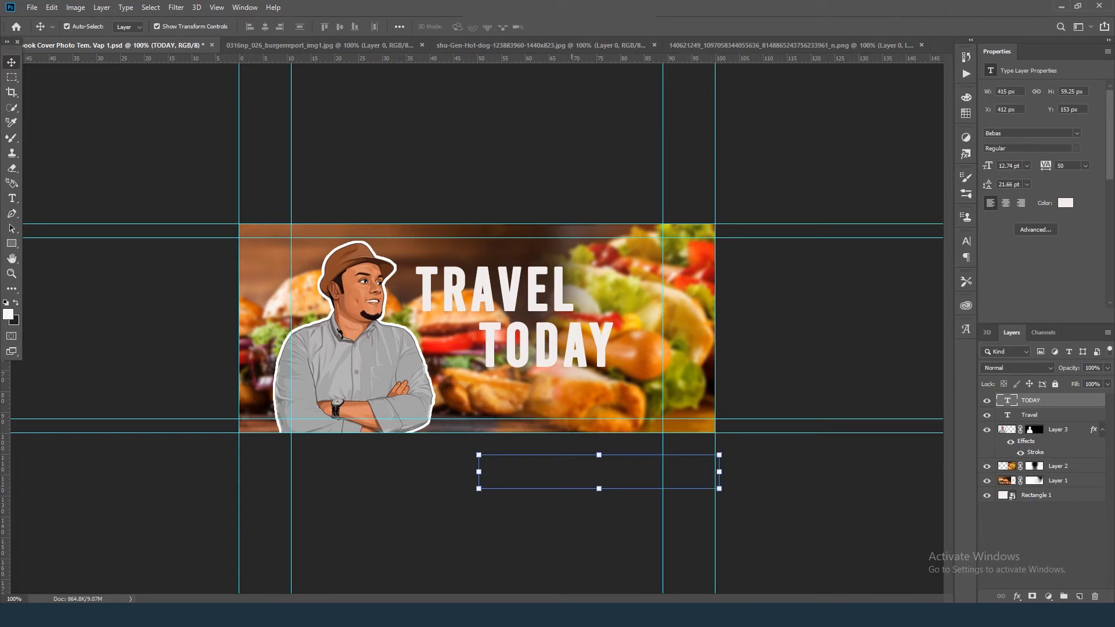
{"action": "left_click_drag", "start_coordinate": [567, 345], "coordinate": [578, 344]}
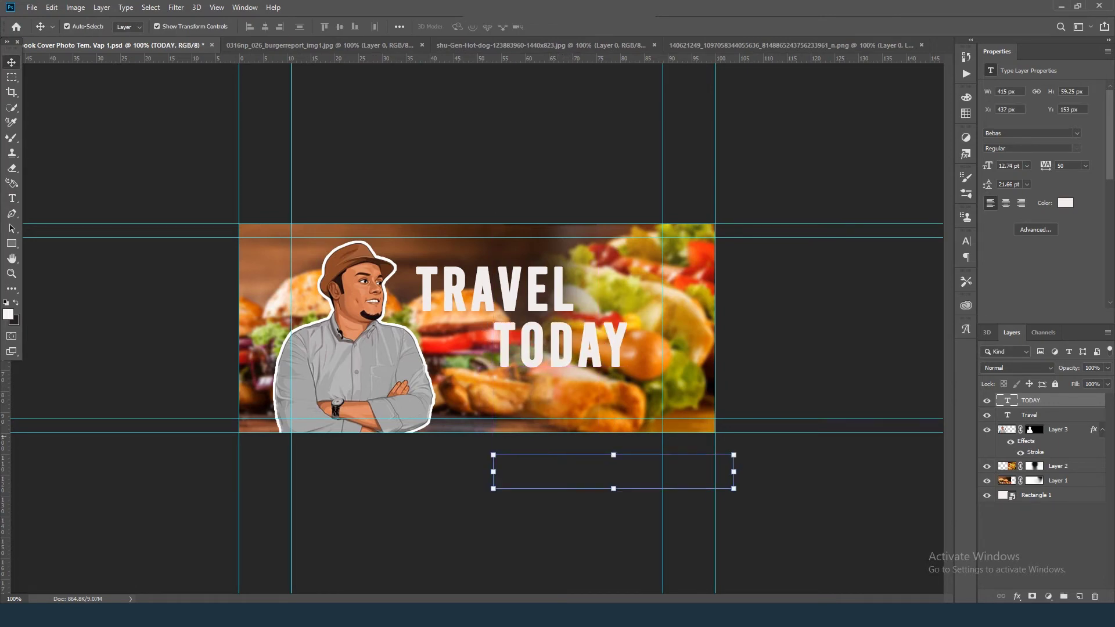
Apply a linear green-to-white Gradient Overlay to the TRAVEL text layer.
{"action": "left_click", "coordinate": [1046, 414]}
{"action": "key", "text": "h"}
{"action": "double_click", "coordinate": [1075, 414]}
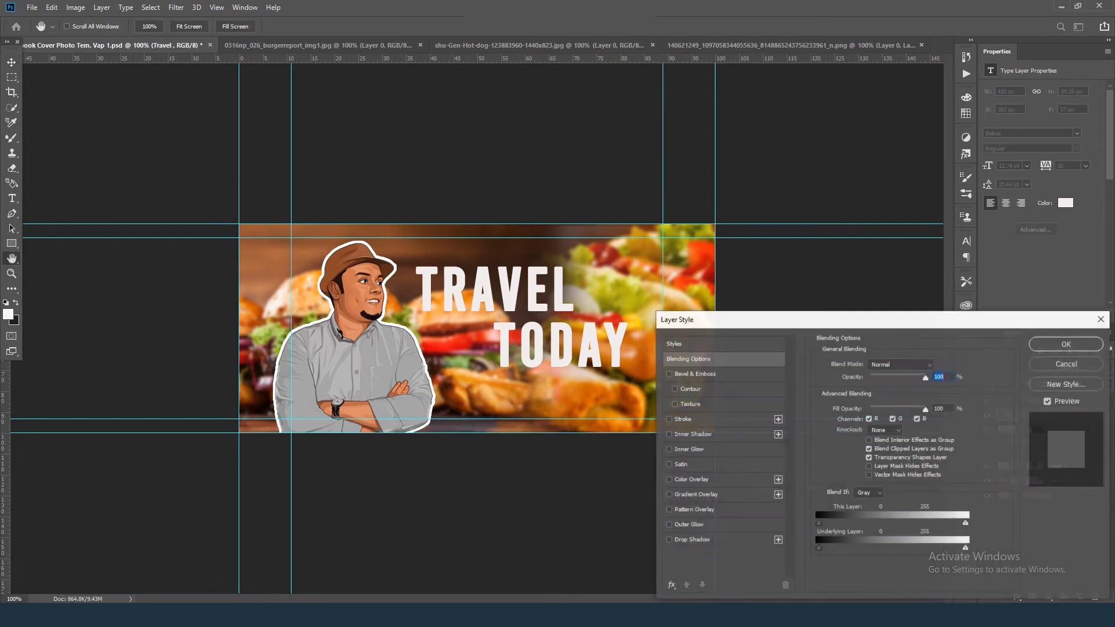
{"action": "left_click", "coordinate": [669, 494]}
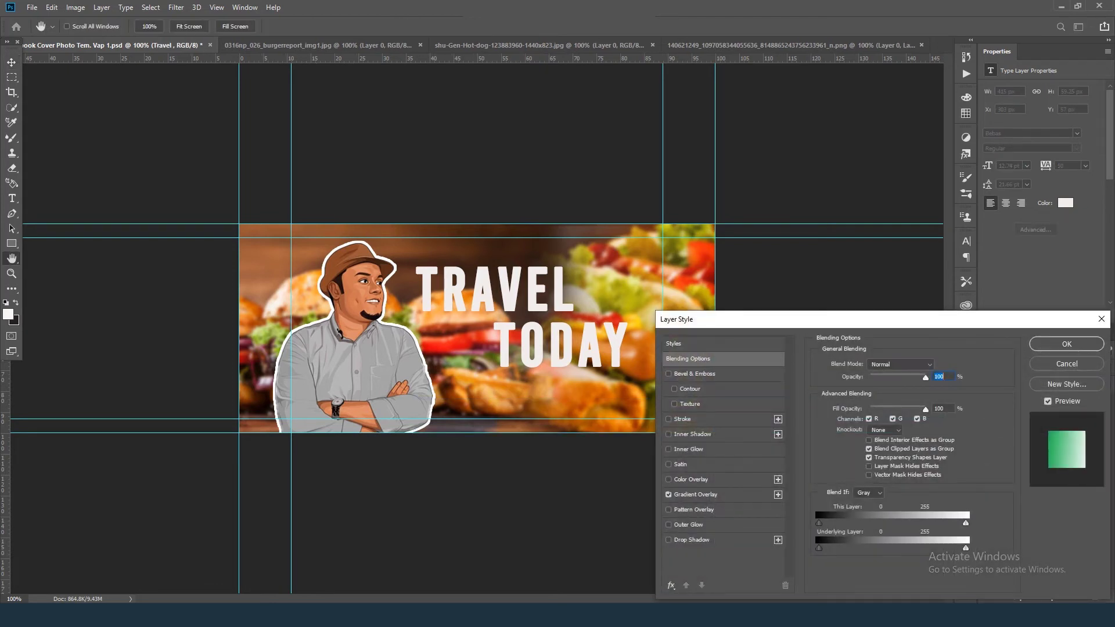
{"action": "left_click", "coordinate": [696, 494]}
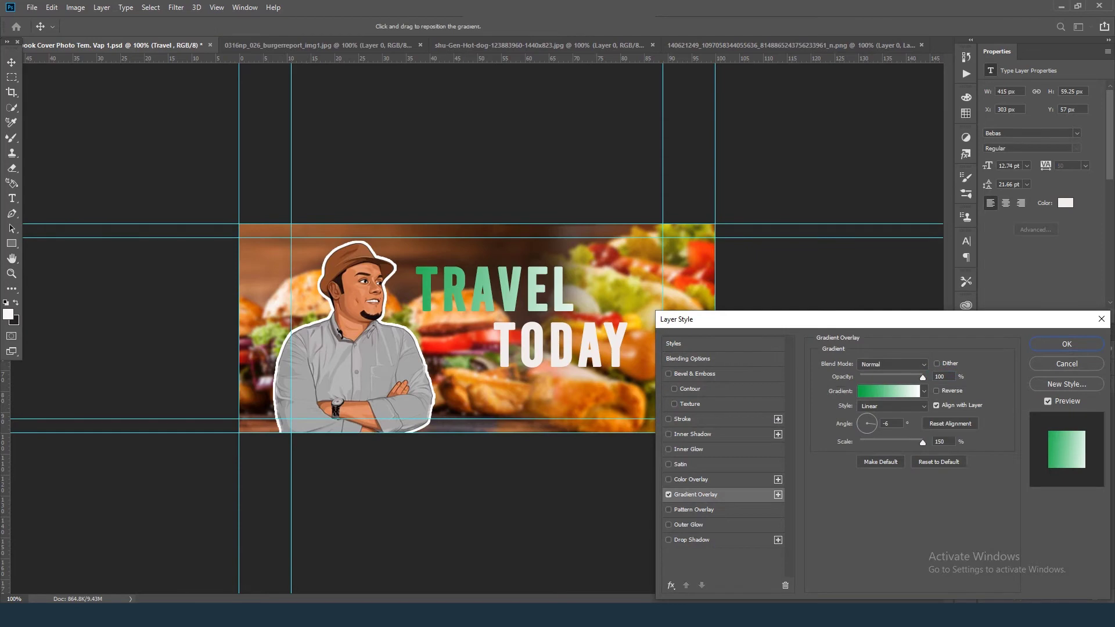
{"action": "left_click", "coordinate": [889, 391]}
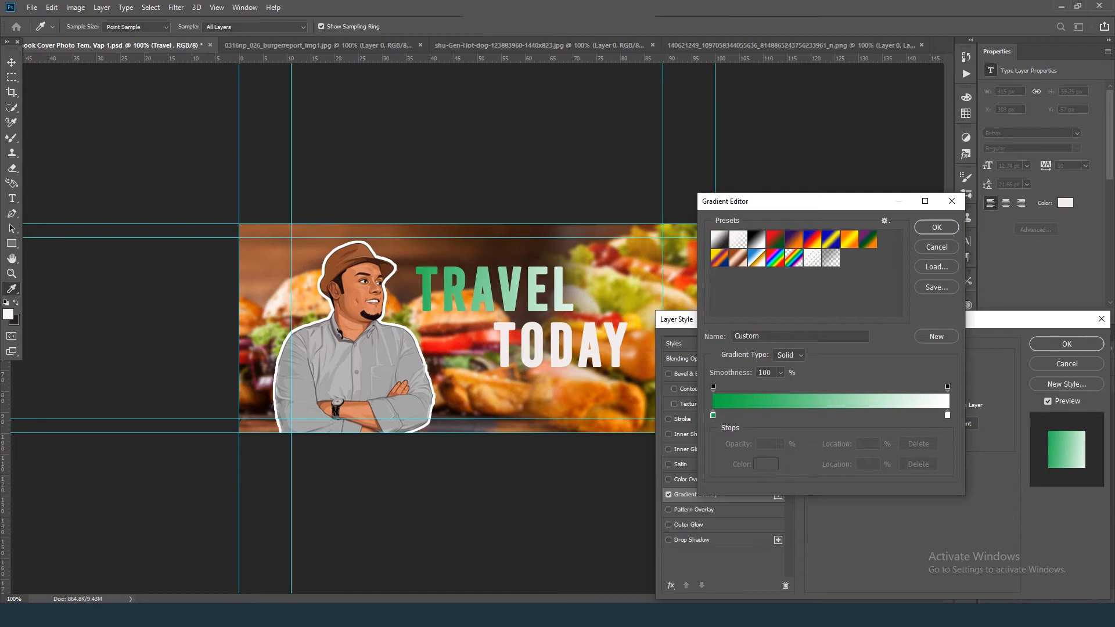
{"action": "left_click", "coordinate": [936, 227]}
{"action": "left_click", "coordinate": [1065, 344]}
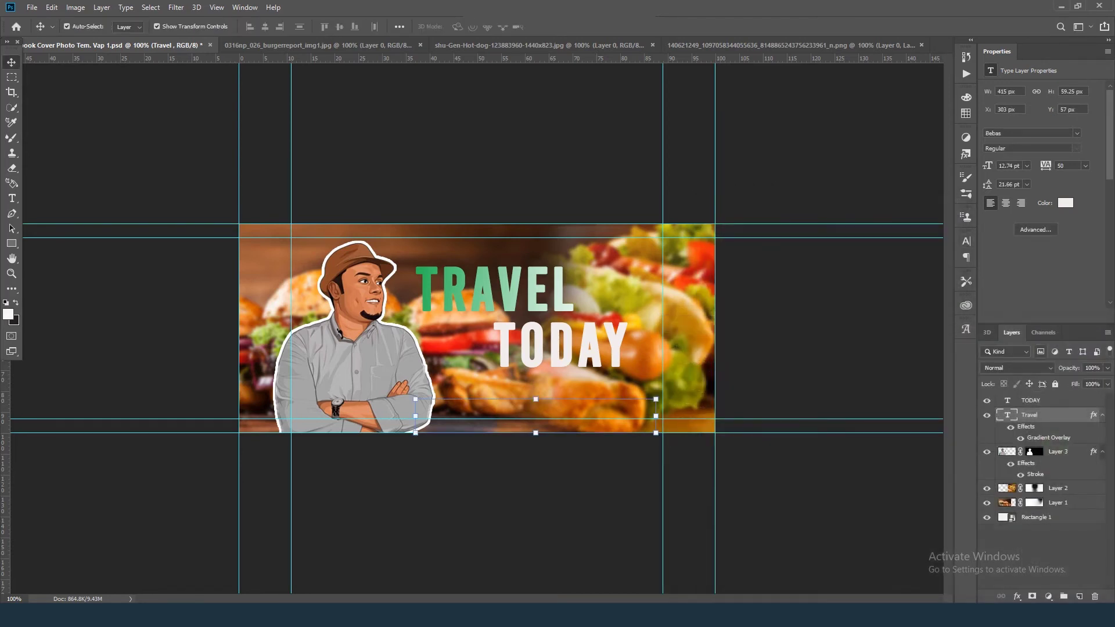
Apply a linear Gradient Overlay to the TODAY text layer, running from olive yellow #b2b022 to white.
{"action": "left_click", "coordinate": [1031, 400]}
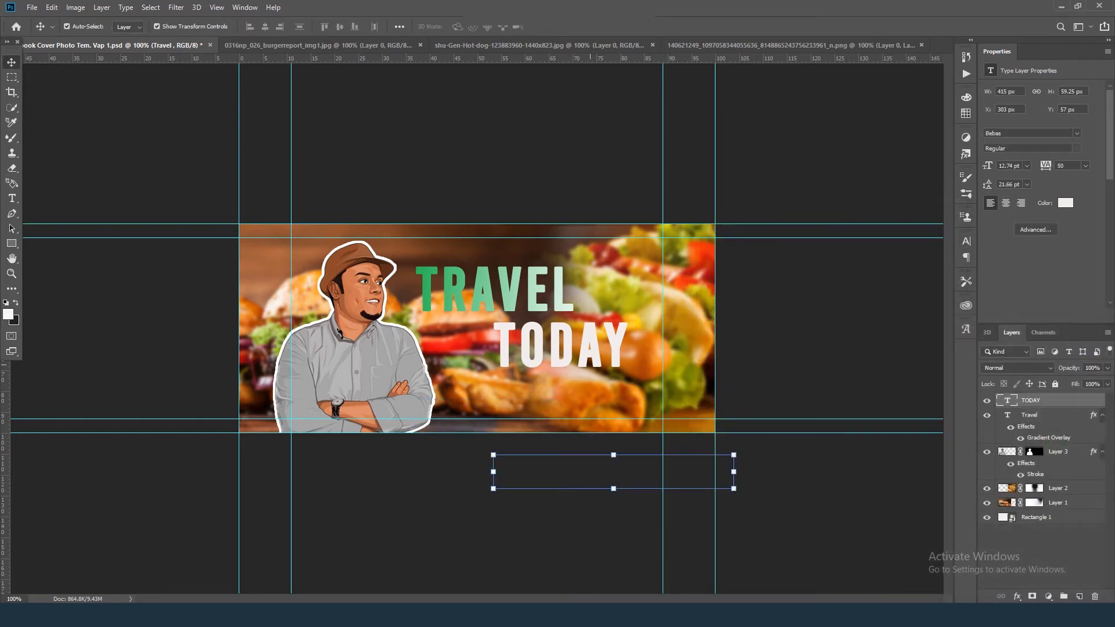
{"action": "key", "text": "h"}
{"action": "double_click", "coordinate": [1062, 401]}
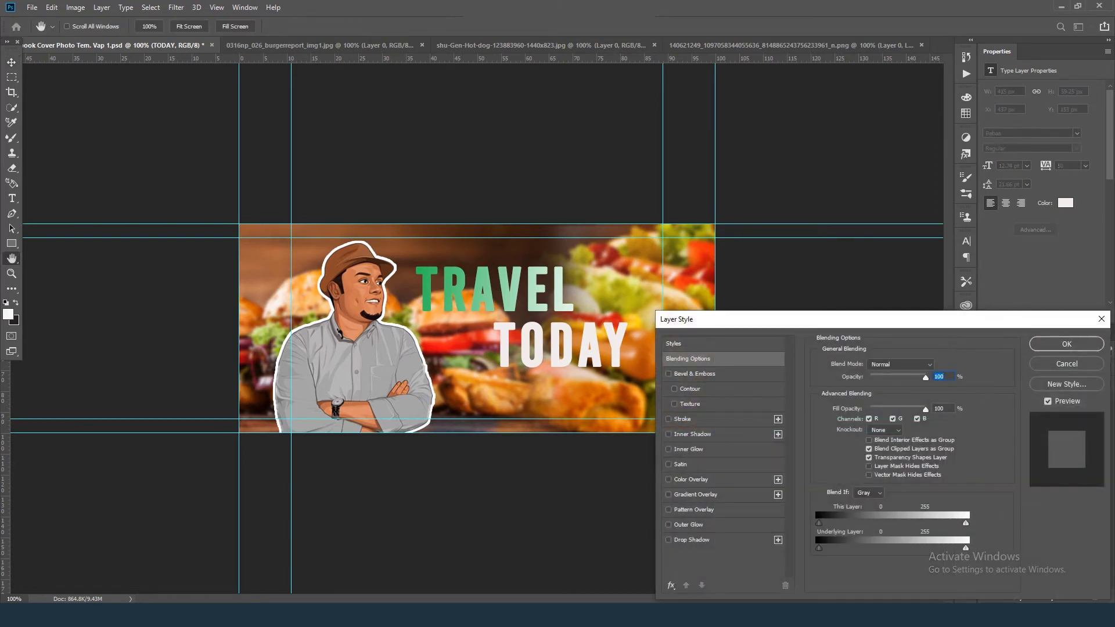
{"action": "left_click", "coordinate": [668, 494]}
{"action": "left_click", "coordinate": [695, 495]}
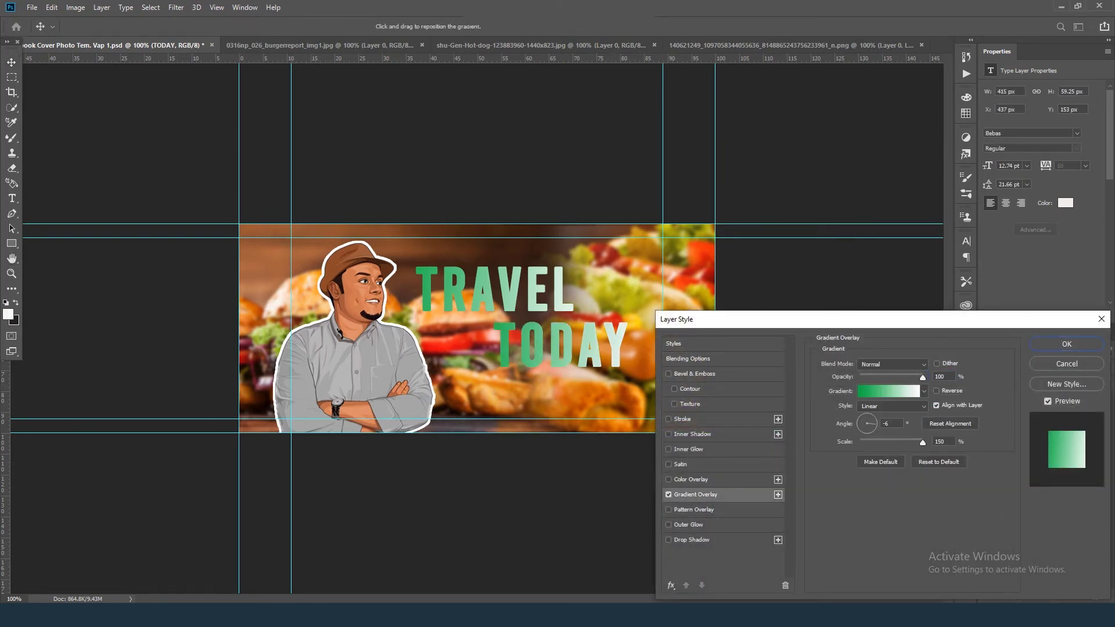
{"action": "left_click", "coordinate": [888, 391]}
{"action": "double_click", "coordinate": [713, 415]}
{"action": "left_click", "coordinate": [626, 249]}
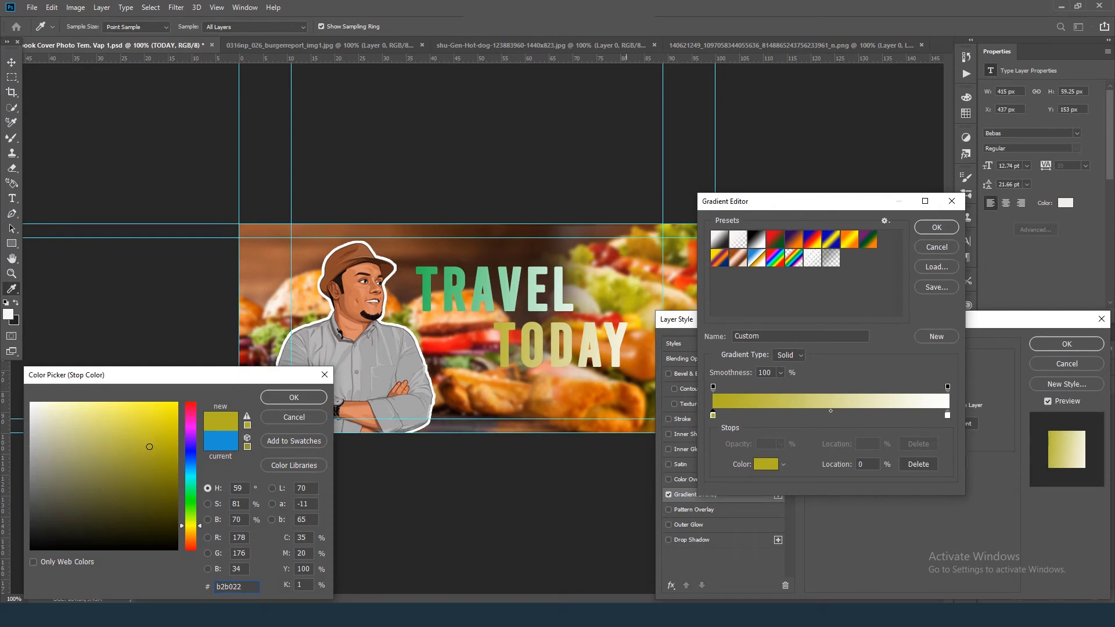
{"action": "left_click", "coordinate": [294, 397]}
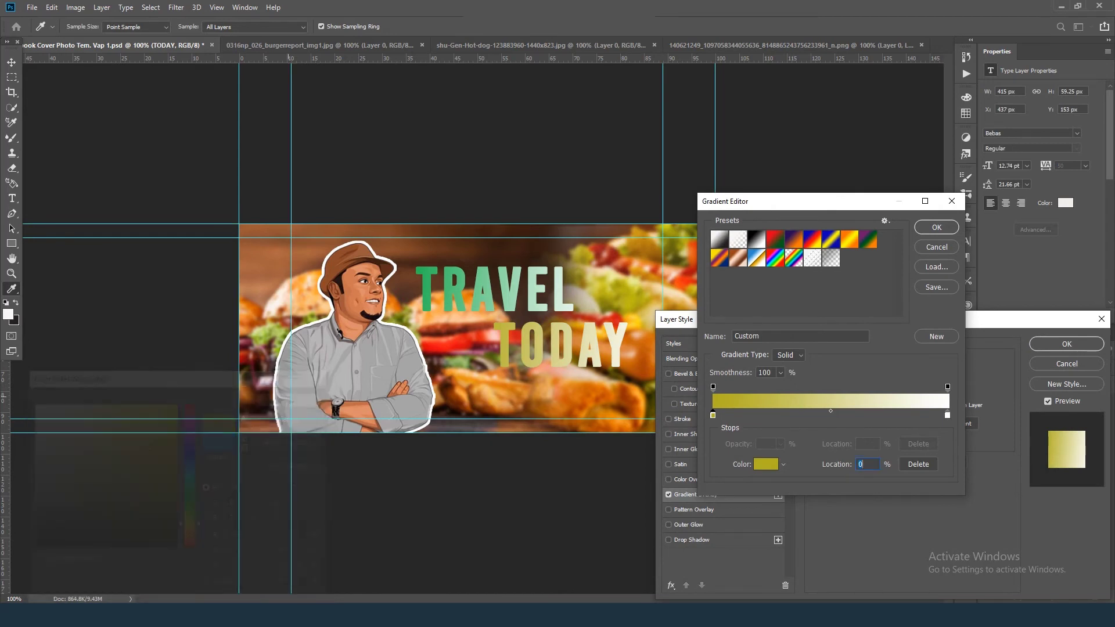
{"action": "left_click", "coordinate": [937, 227]}
{"action": "key", "text": "v"}
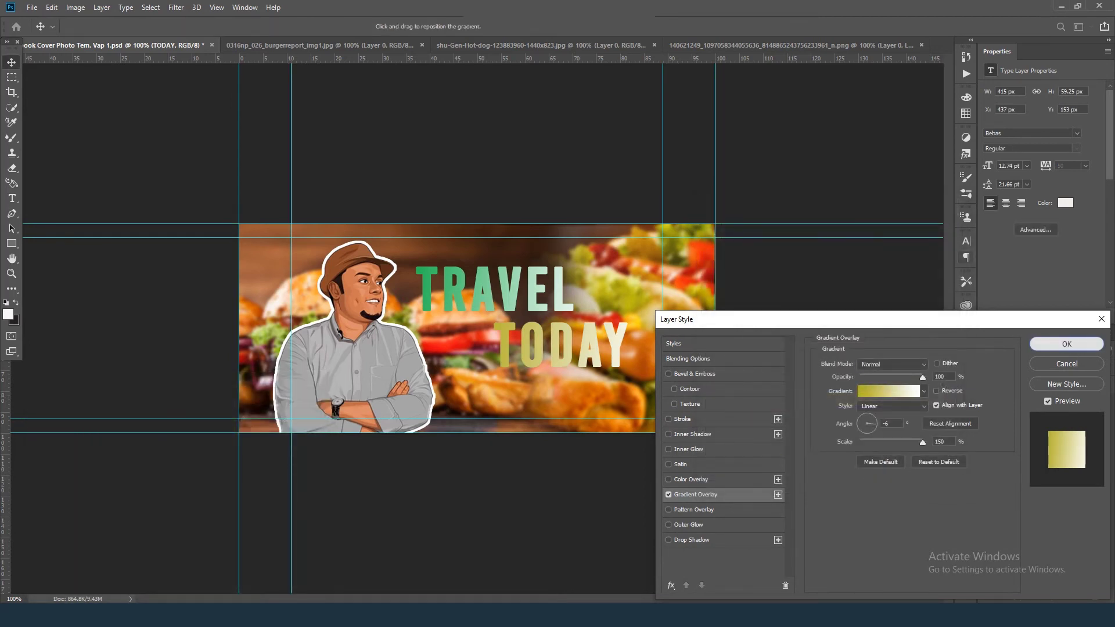
{"action": "left_click", "coordinate": [1067, 343]}
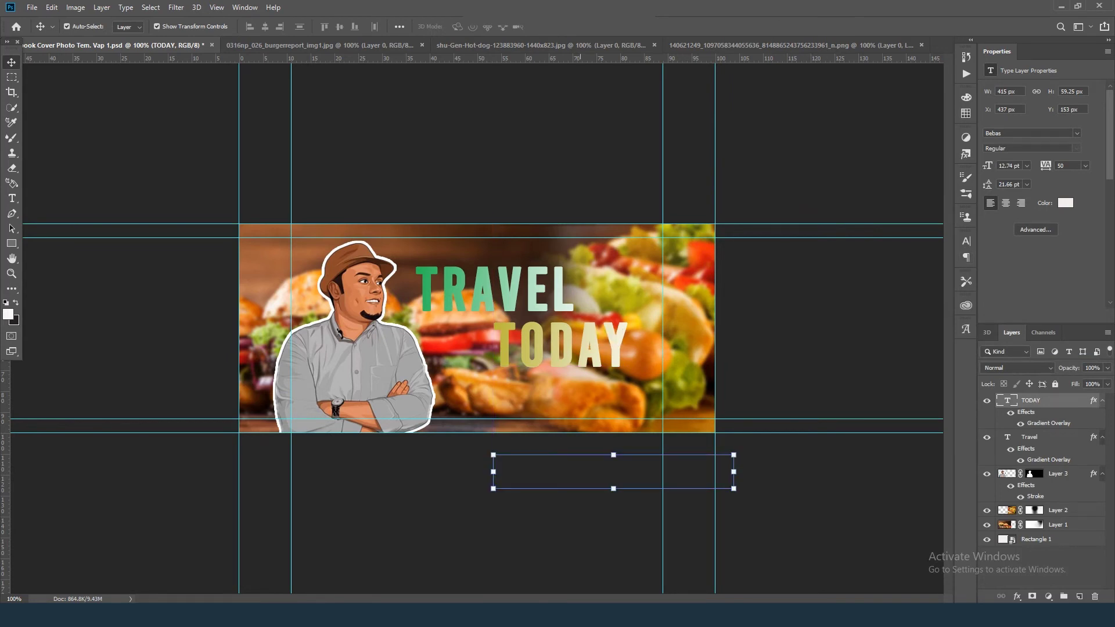
Add a 4 px outside stroke in near-black #121212 to the TODAY text layer.
{"action": "double_click", "coordinate": [1031, 400]}
{"action": "double_click", "coordinate": [1064, 400]}
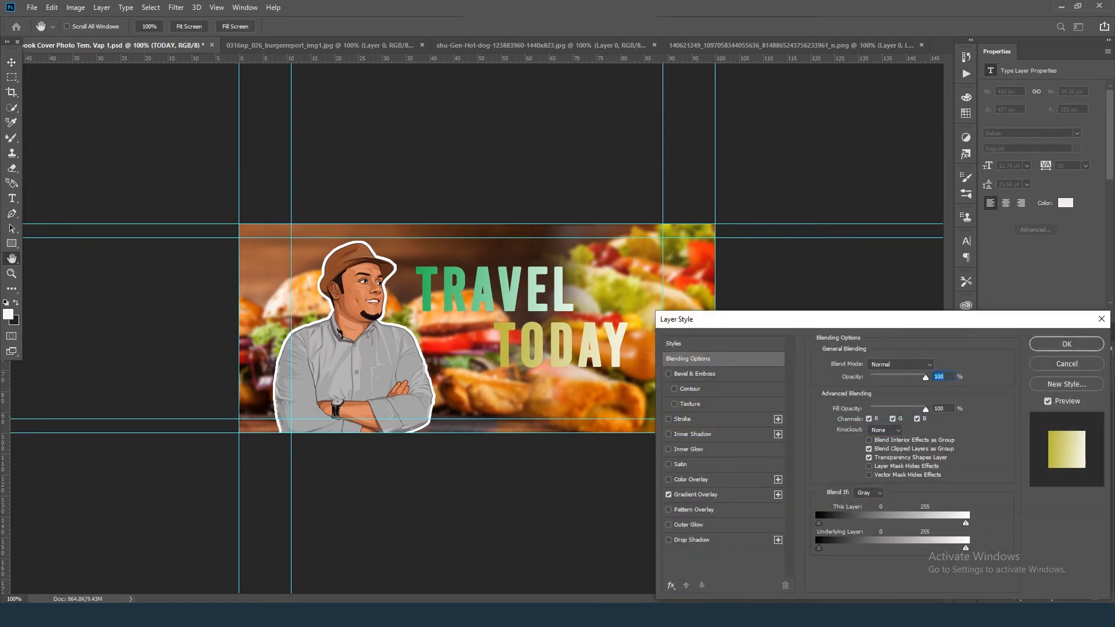
{"action": "left_click", "coordinate": [669, 419]}
{"action": "left_click", "coordinate": [683, 418]}
{"action": "left_click", "coordinate": [845, 448]}
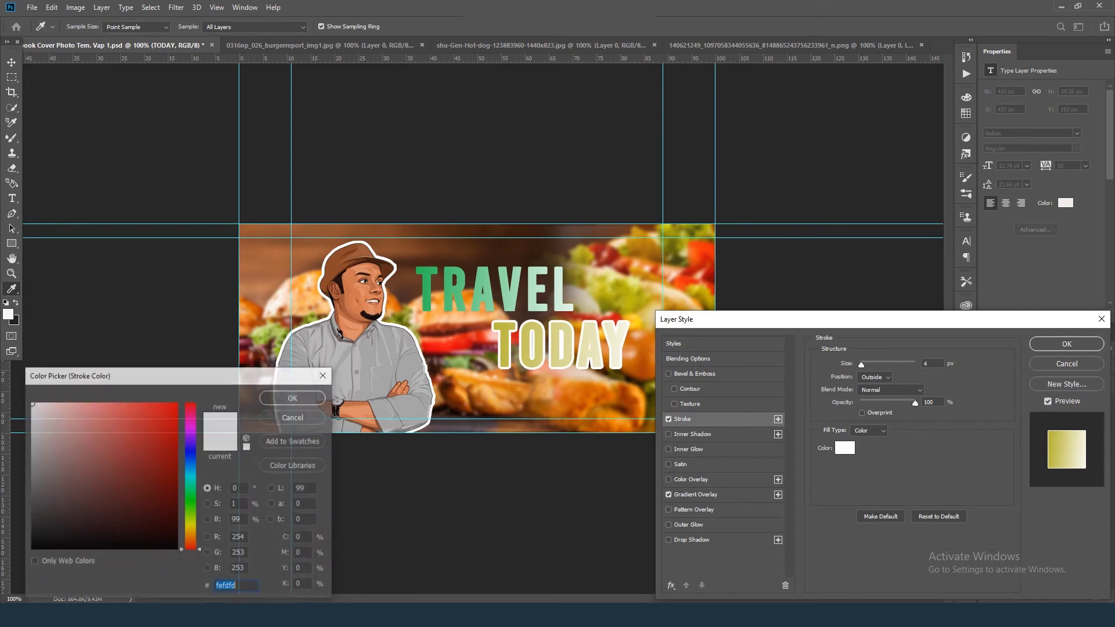
{"action": "left_click", "coordinate": [32, 540]}
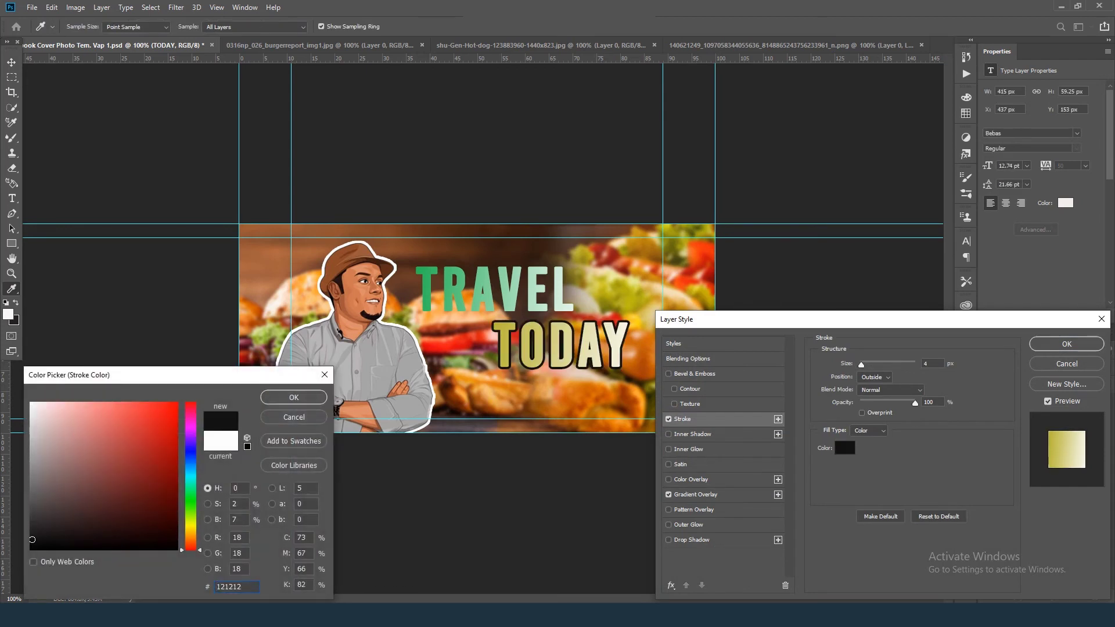
{"action": "left_click", "coordinate": [229, 587]}
{"action": "key", "text": "Return"}
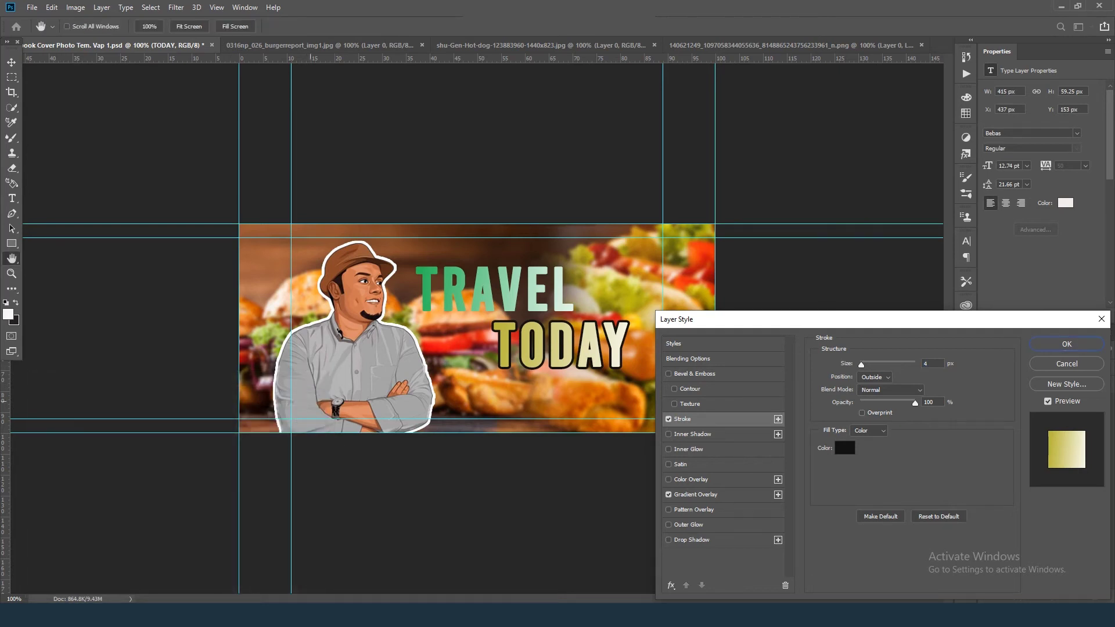
Add a black drop shadow to the TODAY text with angle 172°, distance 7 px, spread 85% and size 5 px.
{"action": "left_click", "coordinate": [668, 539]}
{"action": "left_click", "coordinate": [692, 540]}
{"action": "mouse_move", "coordinate": [869, 418]}
{"action": "left_mouse_down"}
{"action": "mouse_move", "coordinate": [886, 430]}
{"action": "mouse_move", "coordinate": [867, 443]}
{"action": "left_mouse_up"}
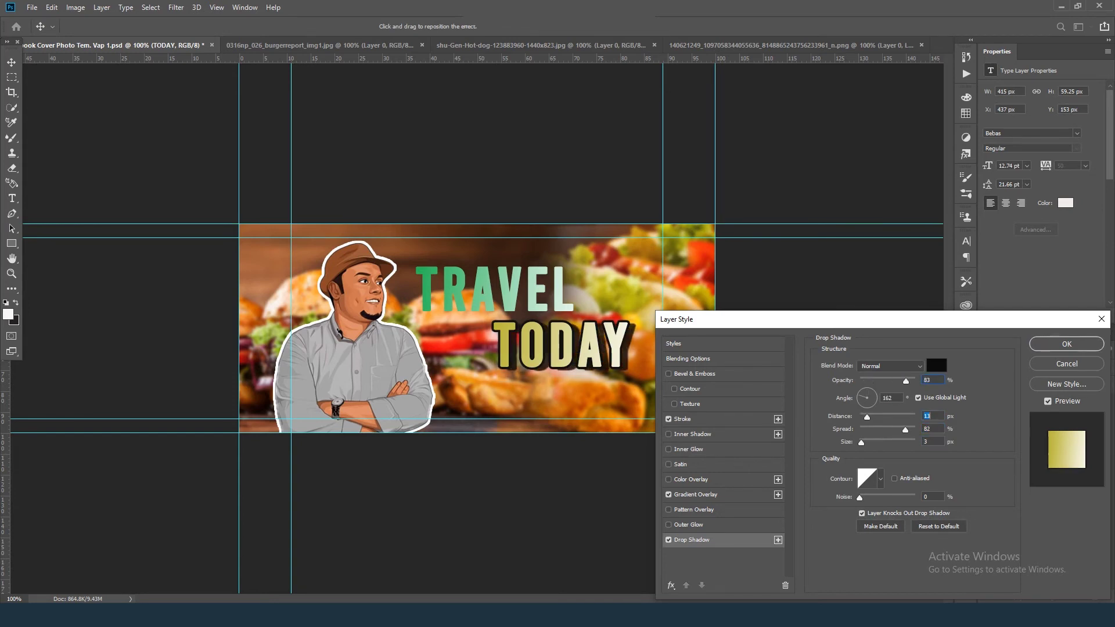
{"action": "type", "text": "7"}
{"action": "left_click_drag", "start_coordinate": [905, 430], "coordinate": [906, 430]}
{"action": "key", "text": "Tab"}
{"action": "key", "text": "Up"}
{"action": "key", "text": "Up"}
{"action": "mouse_move", "coordinate": [861, 391]}
{"action": "left_mouse_down"}
{"action": "mouse_move", "coordinate": [870, 391]}
{"action": "mouse_move", "coordinate": [859, 397]}
{"action": "left_mouse_up"}
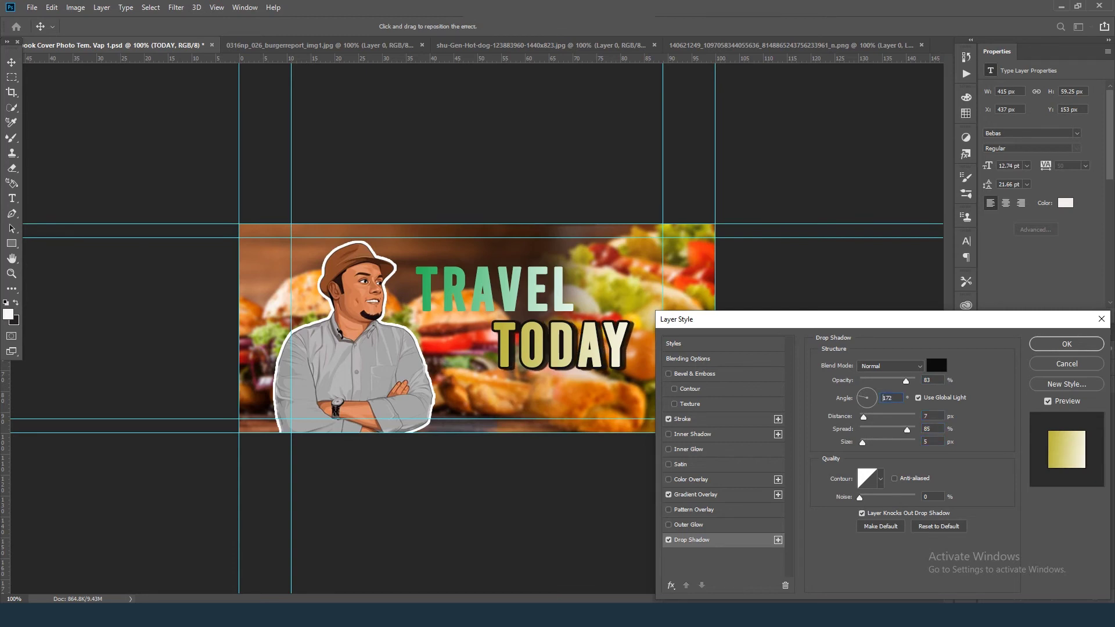
{"action": "left_click", "coordinate": [1066, 344]}
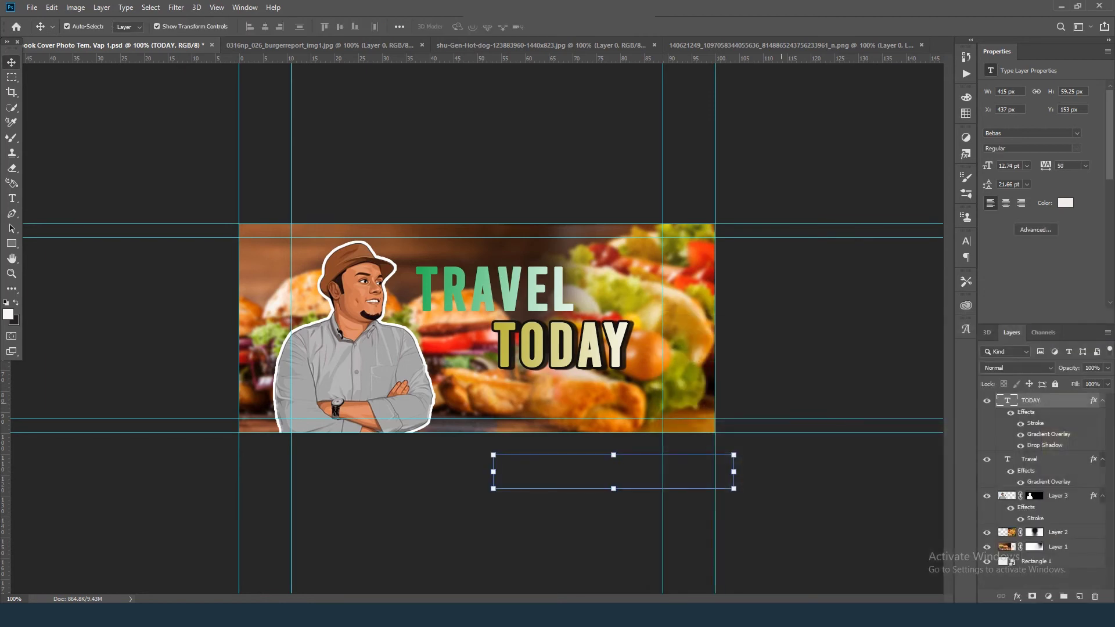
Add a 4 px black outside stroke to the TRAVEL text layer.
{"action": "left_click", "coordinate": [1049, 459]}
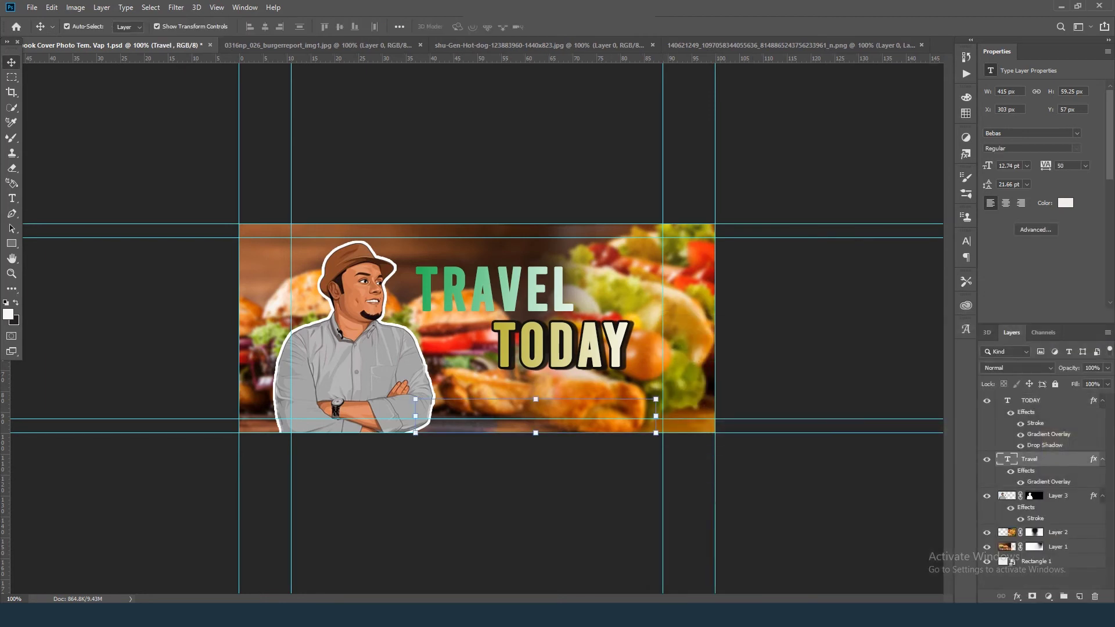
{"action": "double_click", "coordinate": [1060, 459]}
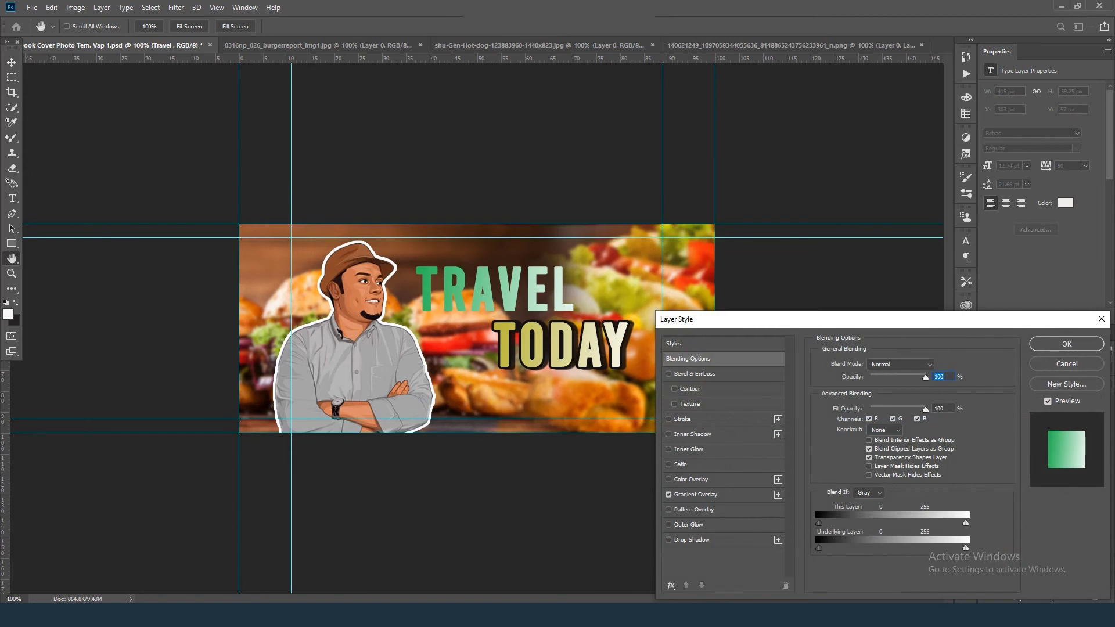
{"action": "left_click", "coordinate": [683, 419]}
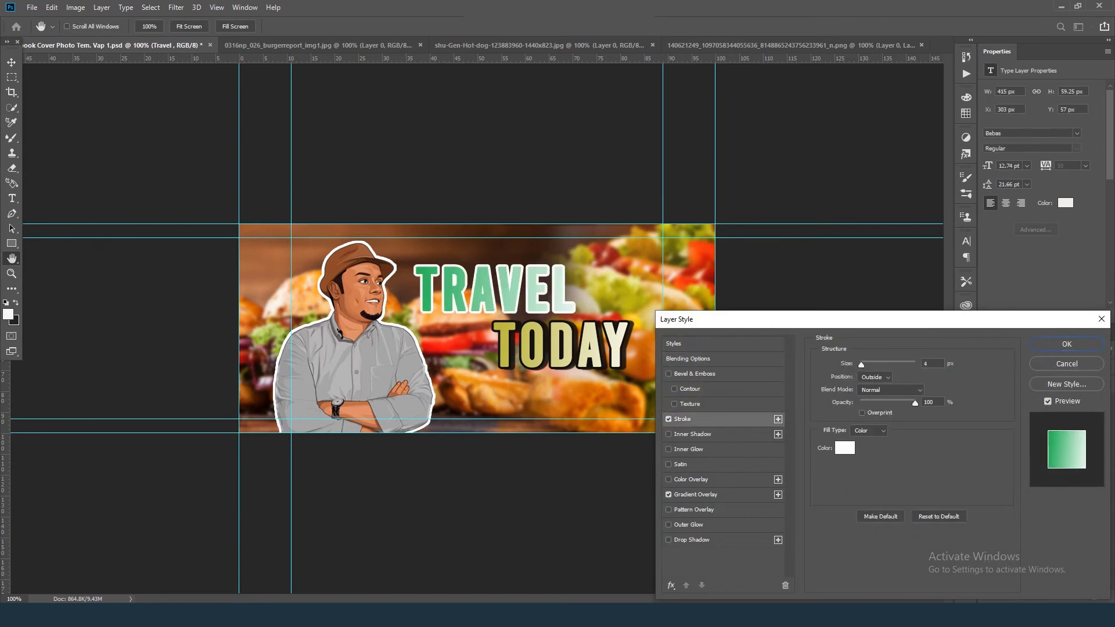
{"action": "left_click", "coordinate": [844, 447]}
{"action": "left_click", "coordinate": [39, 543]}
{"action": "left_click", "coordinate": [294, 396]}
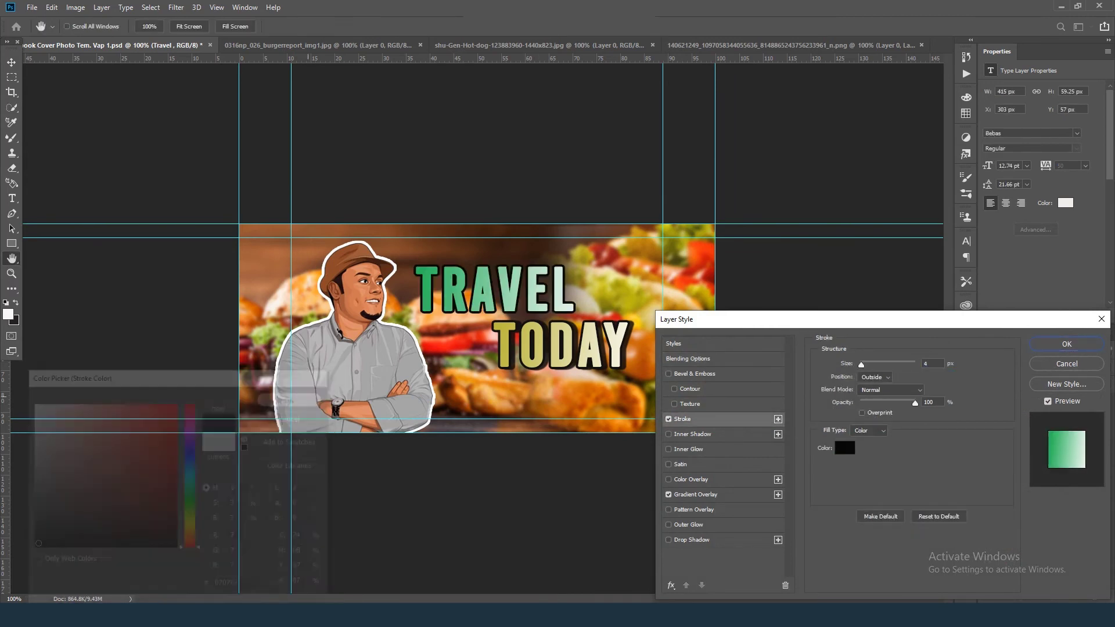
Add a black drop shadow to the TRAVEL text with distance 11 px, spread 19% and size 13 px.
{"action": "left_click", "coordinate": [691, 539]}
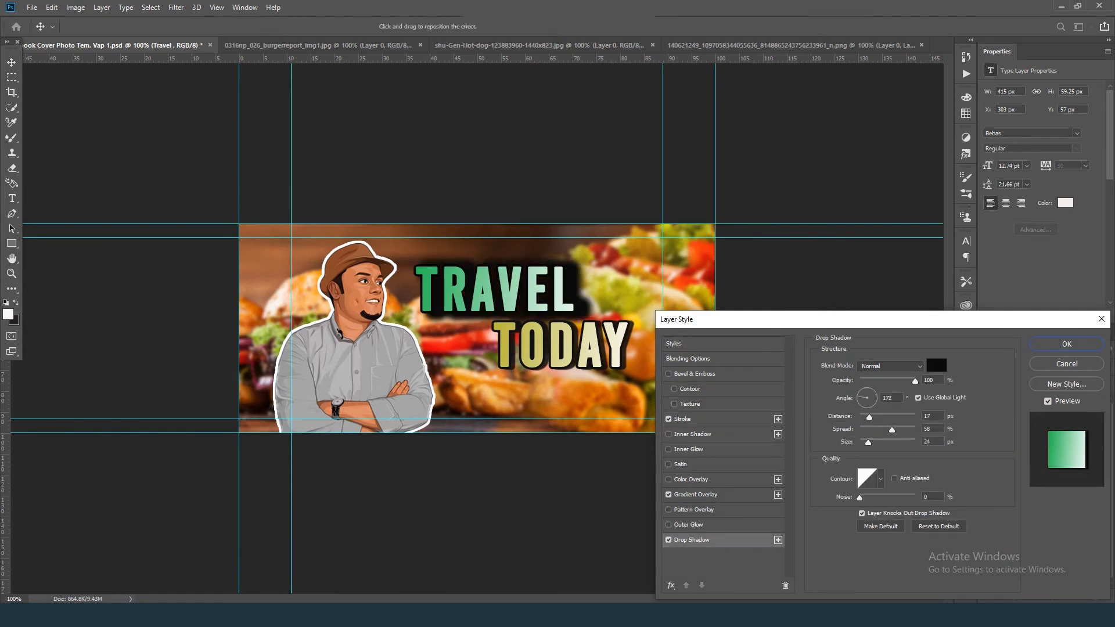
{"action": "left_click_drag", "start_coordinate": [892, 430], "coordinate": [859, 430]}
{"action": "type", "text": "3"}
{"action": "key", "text": "Tab"}
{"action": "type", "text": "8"}
{"action": "mouse_move", "coordinate": [865, 442]}
{"action": "left_mouse_down"}
{"action": "mouse_move", "coordinate": [864, 417]}
{"action": "mouse_move", "coordinate": [859, 430]}
{"action": "mouse_move", "coordinate": [875, 430]}
{"action": "left_mouse_up"}
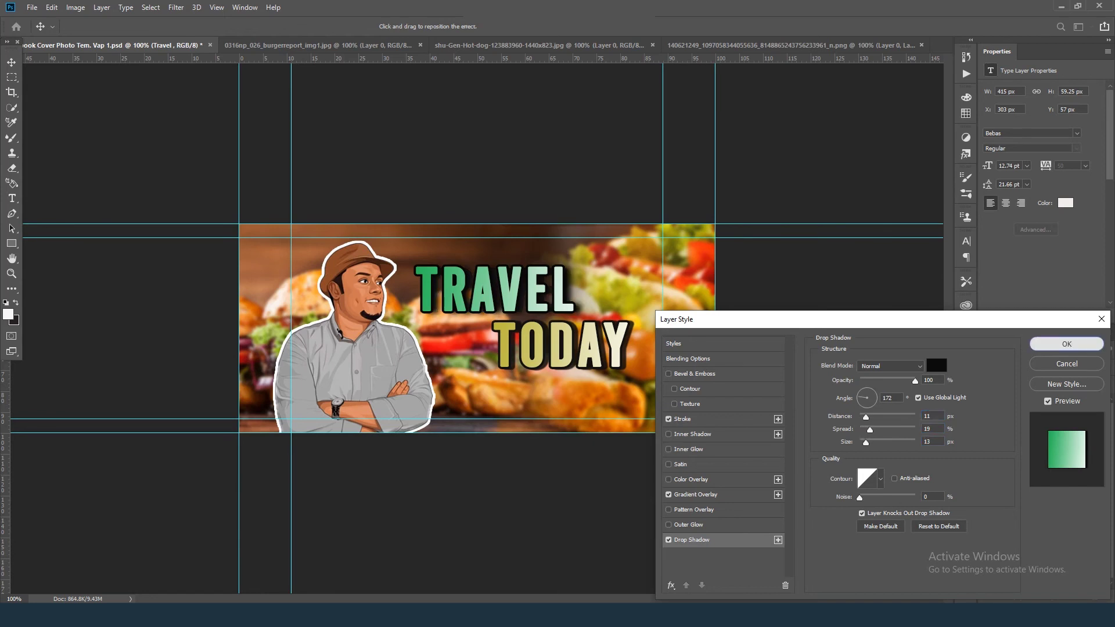
{"action": "left_click", "coordinate": [1067, 344]}
Place the YouTube logo image download (1).png onto the cover as a smart object.
{"action": "left_click", "coordinate": [830, 325]}
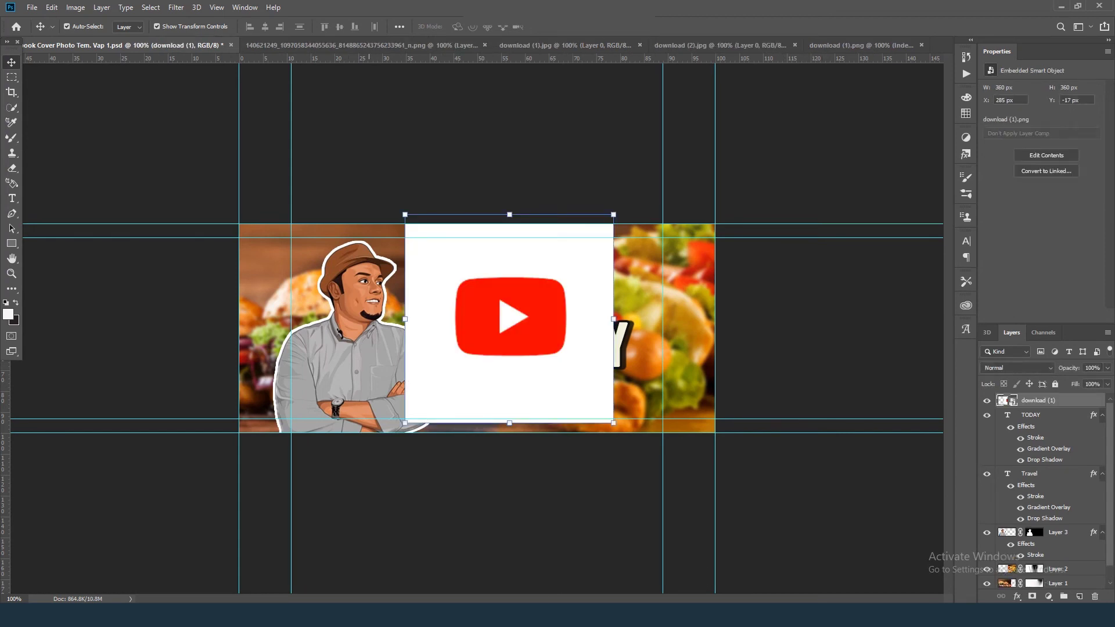
Rasterize the YouTube logo layer and remove the white background around the logo with the Magic Eraser.
{"action": "left_click", "coordinate": [12, 168]}
{"action": "right_click", "coordinate": [12, 168]}
{"action": "left_click", "coordinate": [69, 192]}
{"action": "left_click", "coordinate": [444, 261]}
{"action": "key", "text": "Return"}
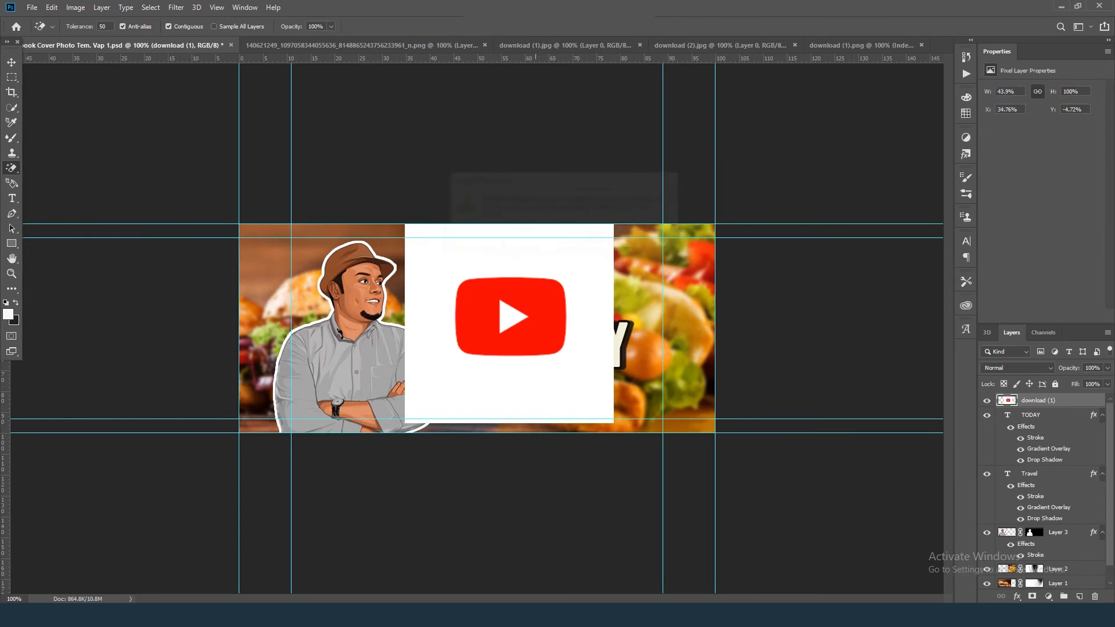
Scale the YouTube logo down to about 39% and erase the white strip left above it.
{"action": "key", "text": "v"}
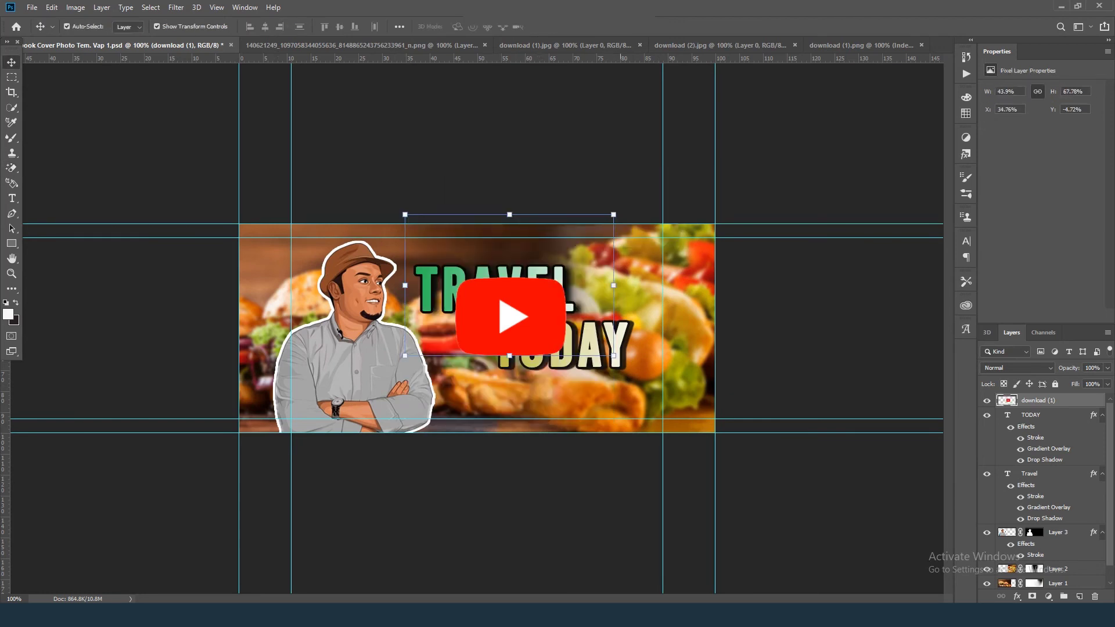
{"action": "left_click_drag", "start_coordinate": [614, 214], "coordinate": [486, 301]}
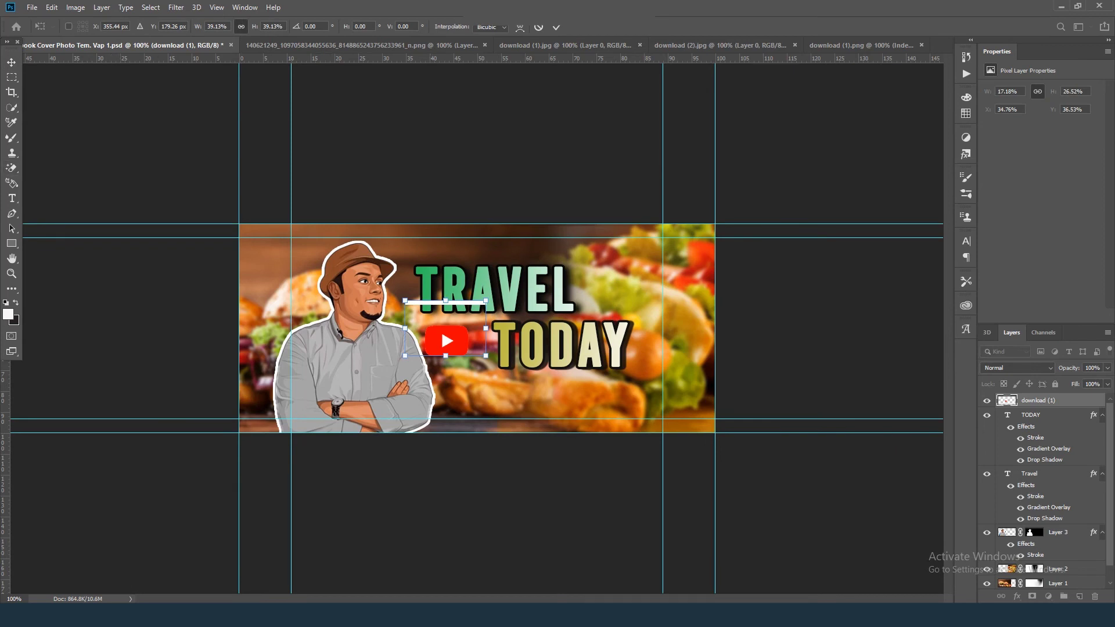
{"action": "key", "text": "e"}
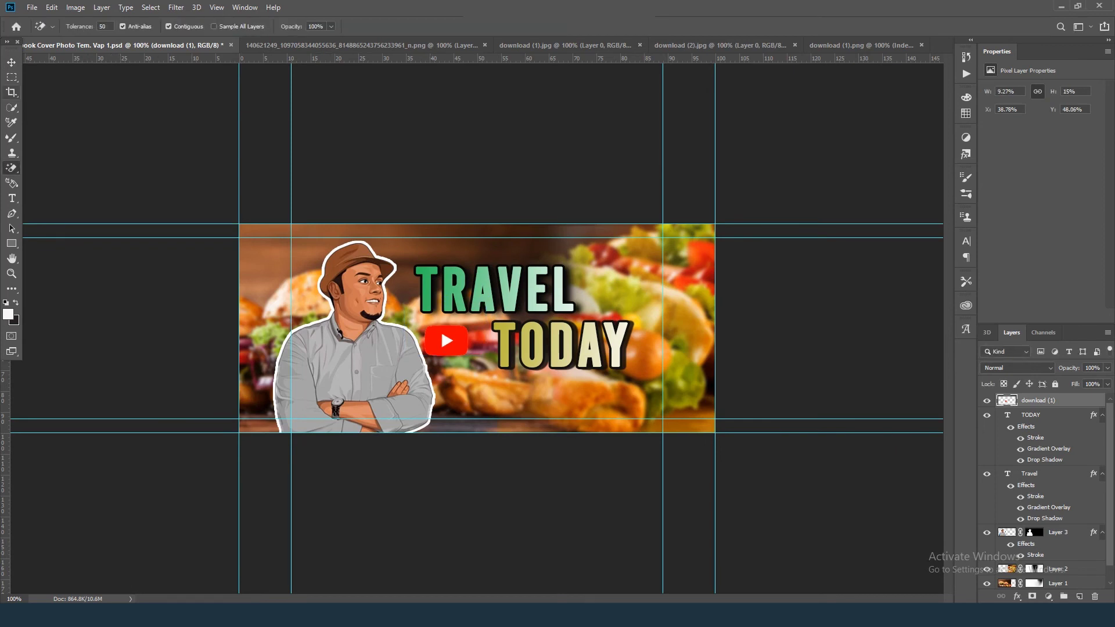
Shrink the YouTube logo further and place it below the TRAVEL TODAY title, next to the man's arm.
{"action": "key", "text": "v"}
{"action": "key", "text": "ctrl+t"}
{"action": "left_click_drag", "start_coordinate": [468, 326], "coordinate": [477, 390]}
{"action": "left_click", "coordinate": [512, 394]}
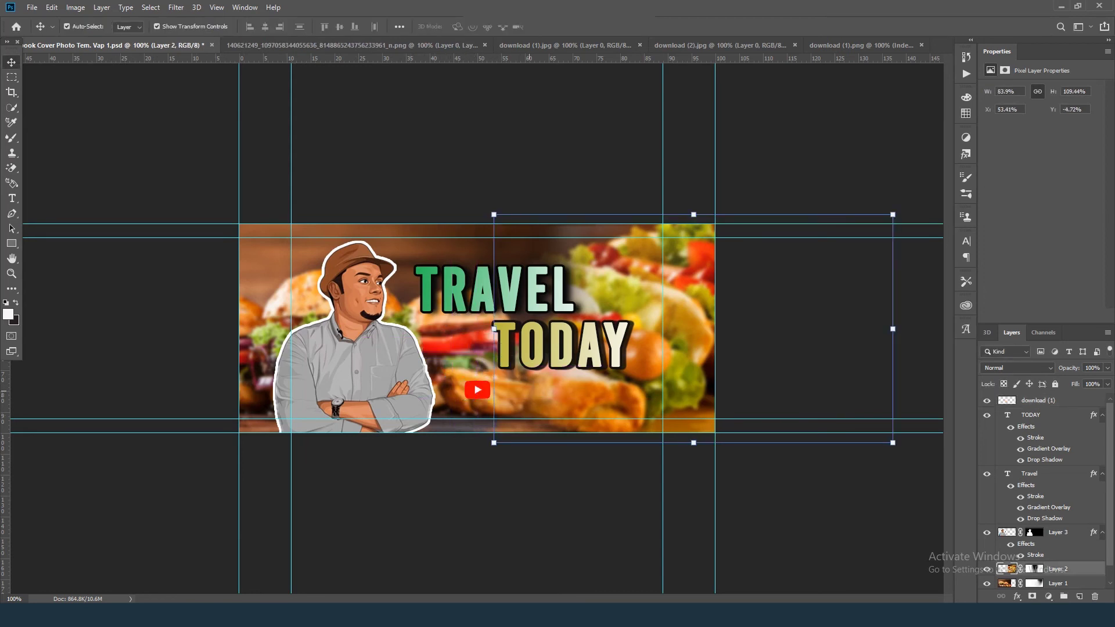
Bring the Instagram logo from its open image onto the cover and raise its layer to the top of the stack.
{"action": "left_click", "coordinate": [566, 45]}
{"action": "left_click_drag", "start_coordinate": [468, 328], "coordinate": [570, 399]}
{"action": "key", "text": "ctrl+]"}
{"action": "key", "text": "ctrl+]"}
{"action": "key", "text": "ctrl+]"}
{"action": "key", "text": "ctrl+]"}
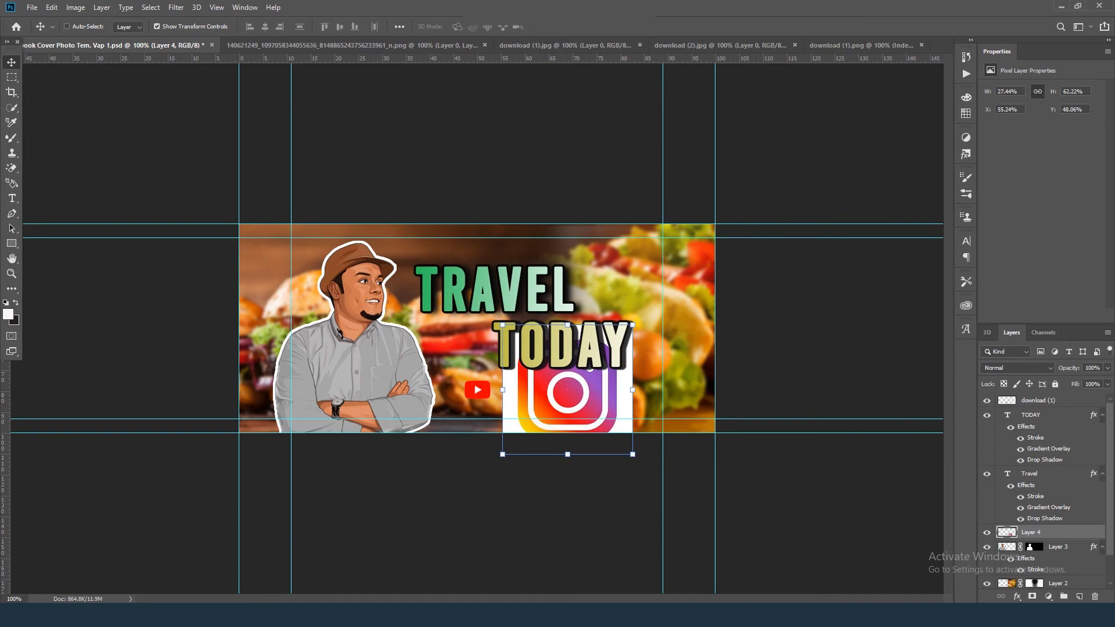
{"action": "key", "text": "ctrl"}
Remove the white background around the Instagram logo with the Magic Eraser and shrink the logo to fit below TODAY.
{"action": "key", "text": "e"}
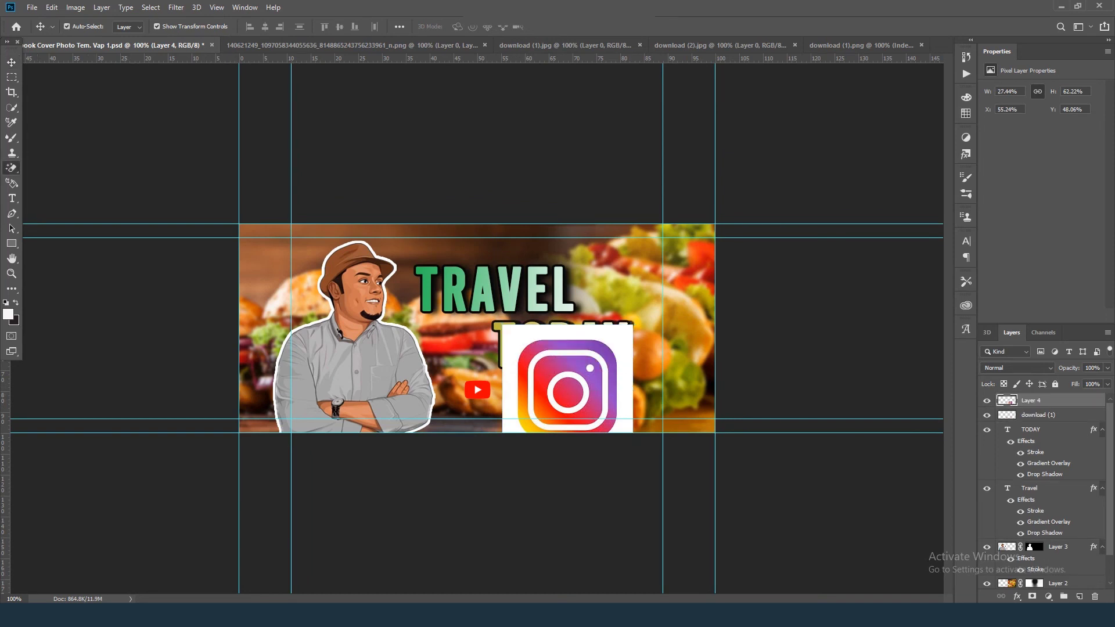
{"action": "left_click", "coordinate": [627, 347]}
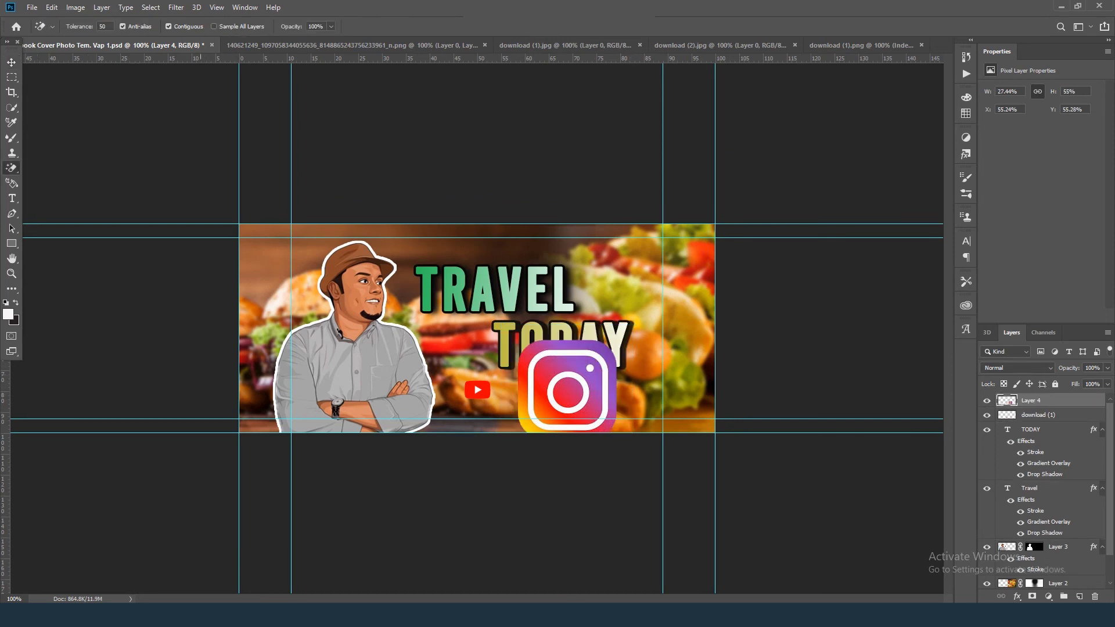
{"action": "key", "text": "v"}
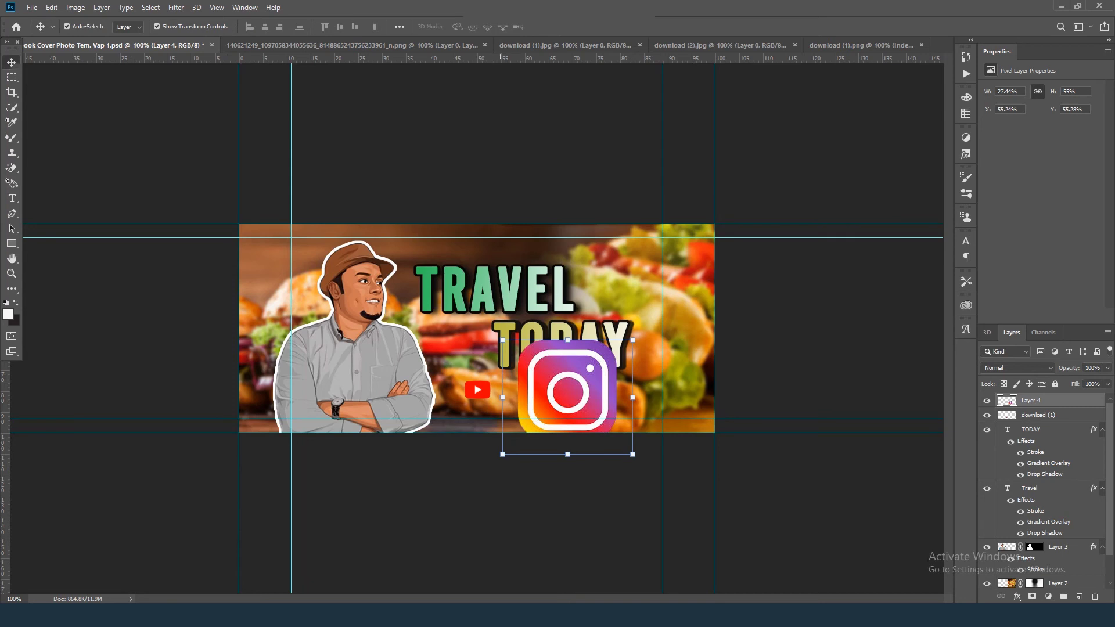
{"action": "left_click_drag", "start_coordinate": [503, 339], "coordinate": [540, 373]}
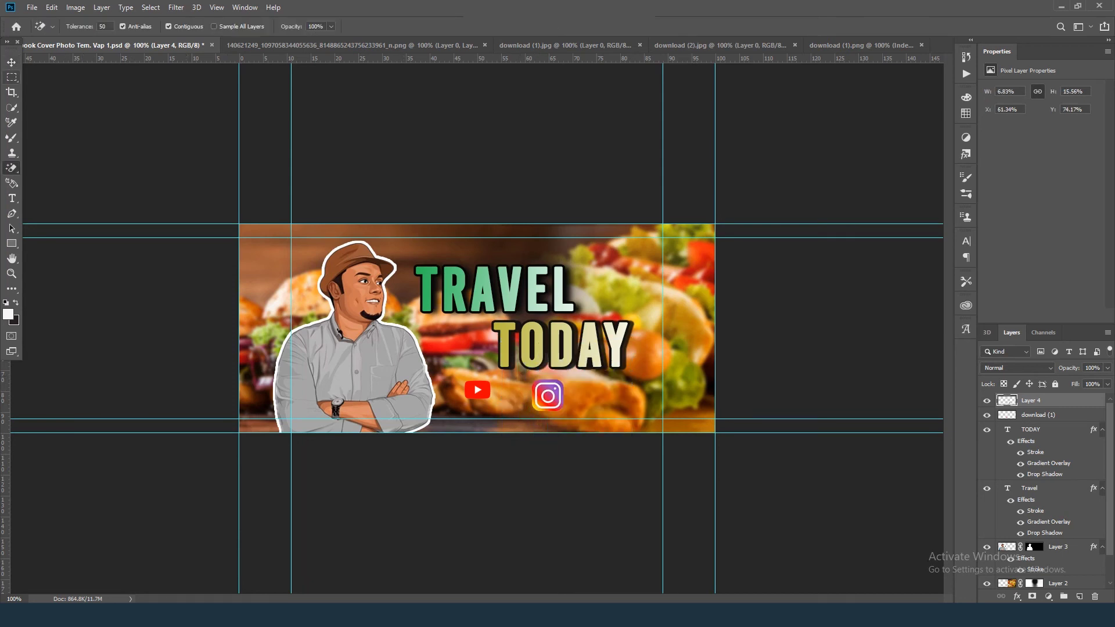
Scale the Instagram logo down to about 58% and align it in a row beside the YouTube logo.
{"action": "key", "text": "v"}
{"action": "left_click_drag", "start_coordinate": [564, 379], "coordinate": [521, 390]}
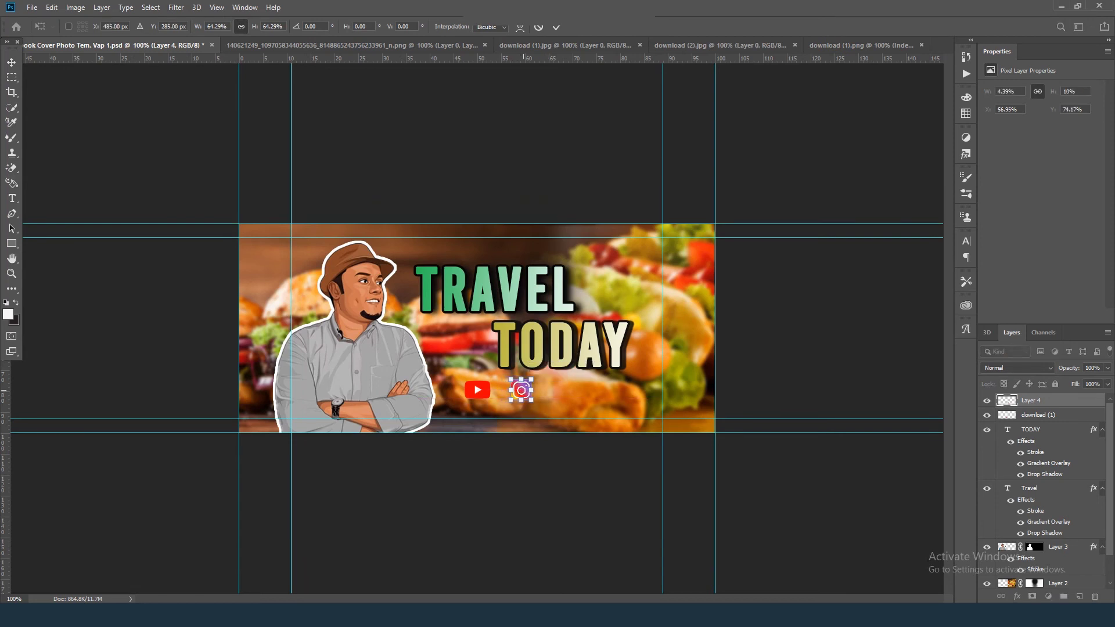
{"action": "key", "text": "ctrl+0"}
{"action": "left_click_drag", "start_coordinate": [582, 427], "coordinate": [566, 469]}
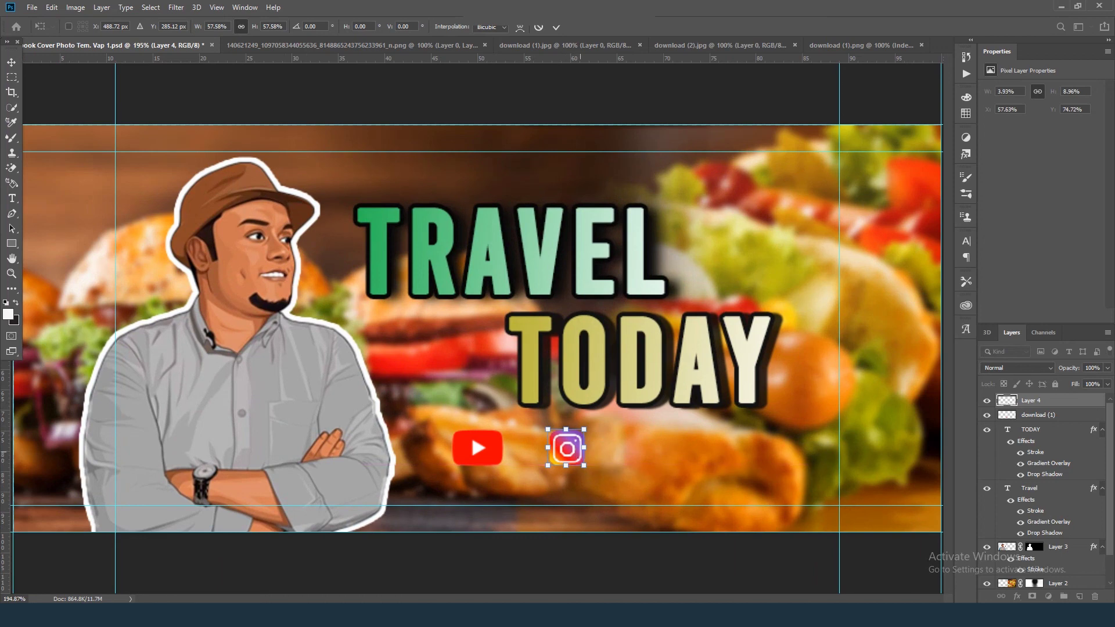
{"action": "left_click_drag", "start_coordinate": [567, 452], "coordinate": [563, 452]}
{"action": "scroll", "coordinate": [563, 452], "scroll_direction": "down", "scroll_amount": 3}
{"action": "key", "text": "Return"}
{"action": "left_click", "coordinate": [622, 430]}
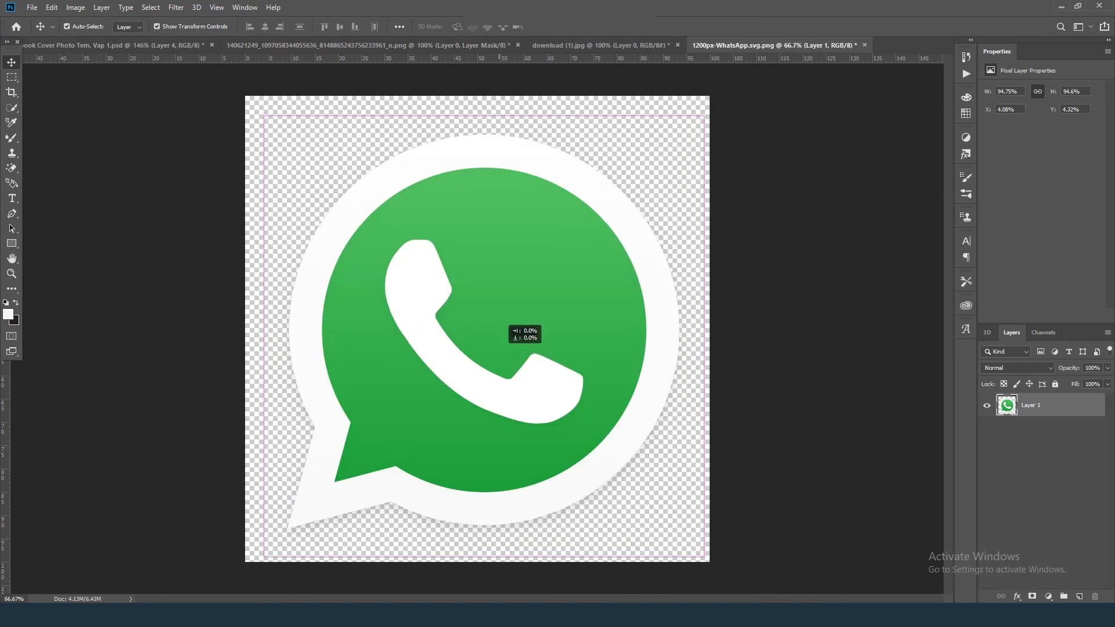
Bring the WhatsApp logo from 1200px-WhatsApp.svg.png onto the cover and scale it to about 3% beside the Instagram logo.
{"action": "left_click_drag", "start_coordinate": [501, 317], "coordinate": [215, 36]}
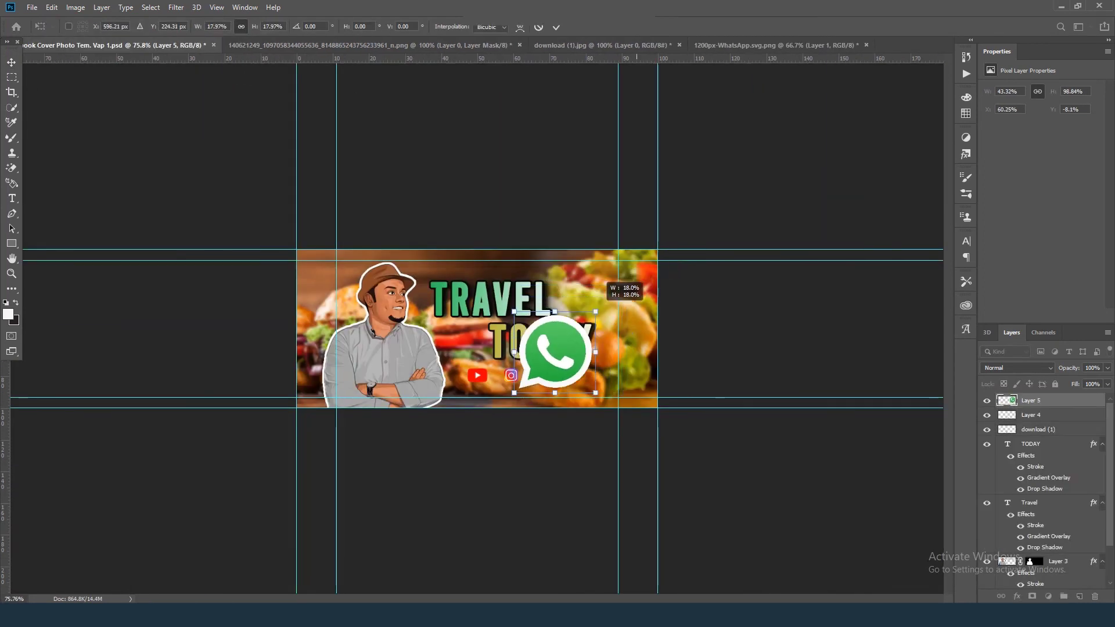
{"action": "left_click_drag", "start_coordinate": [595, 298], "coordinate": [545, 377]}
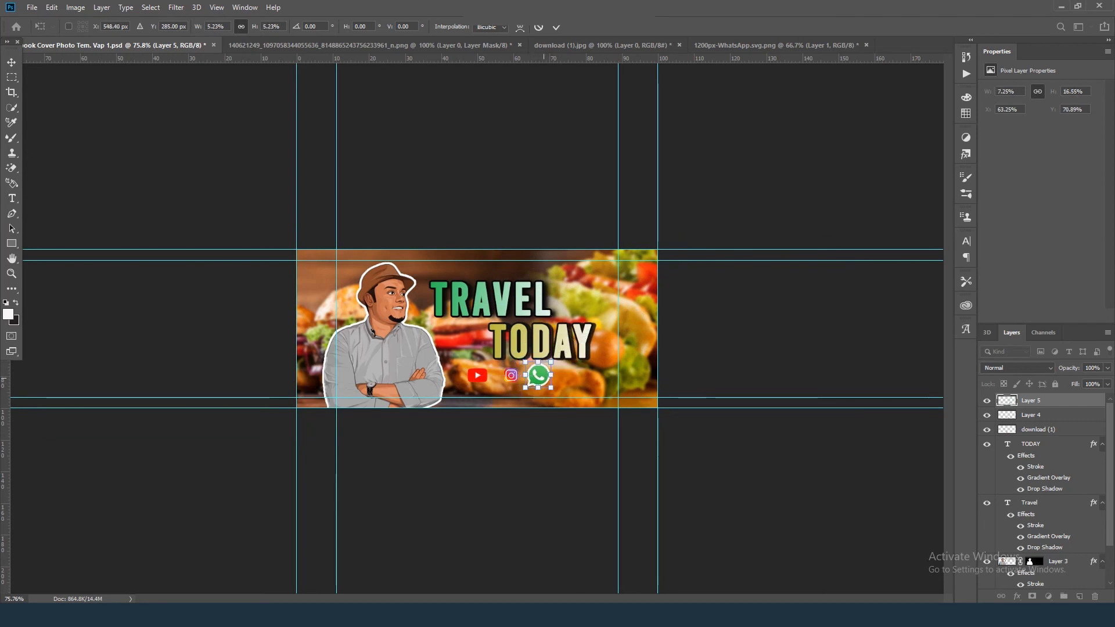
{"action": "scroll", "coordinate": [544, 378], "scroll_direction": "up", "scroll_amount": 3}
{"action": "key", "text": "ctrl+plus"}
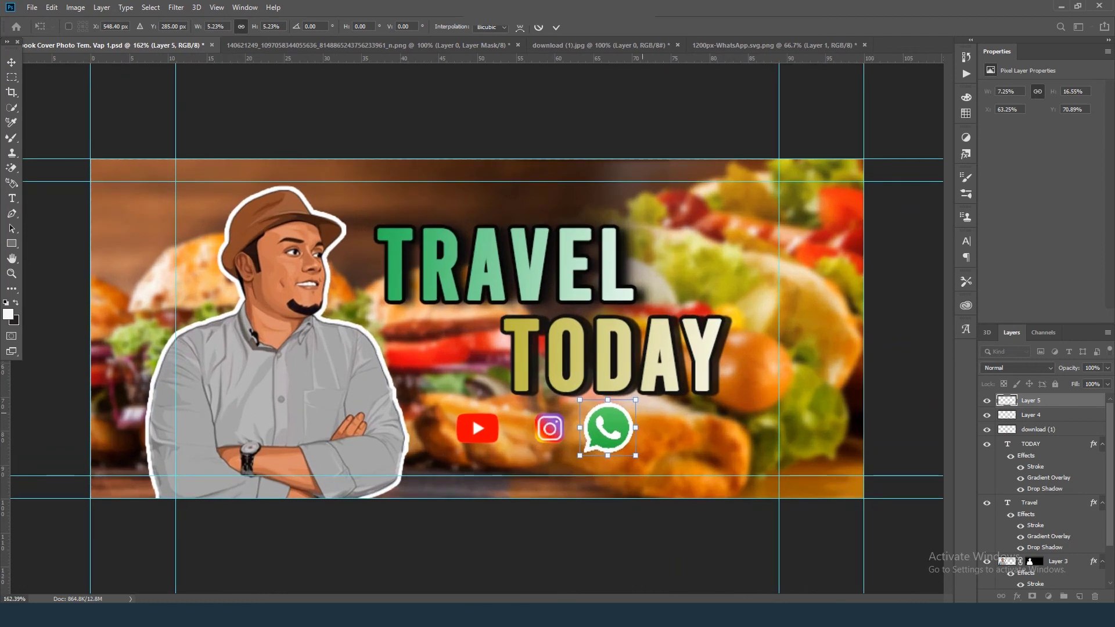
{"action": "left_click_drag", "start_coordinate": [636, 399], "coordinate": [618, 413]}
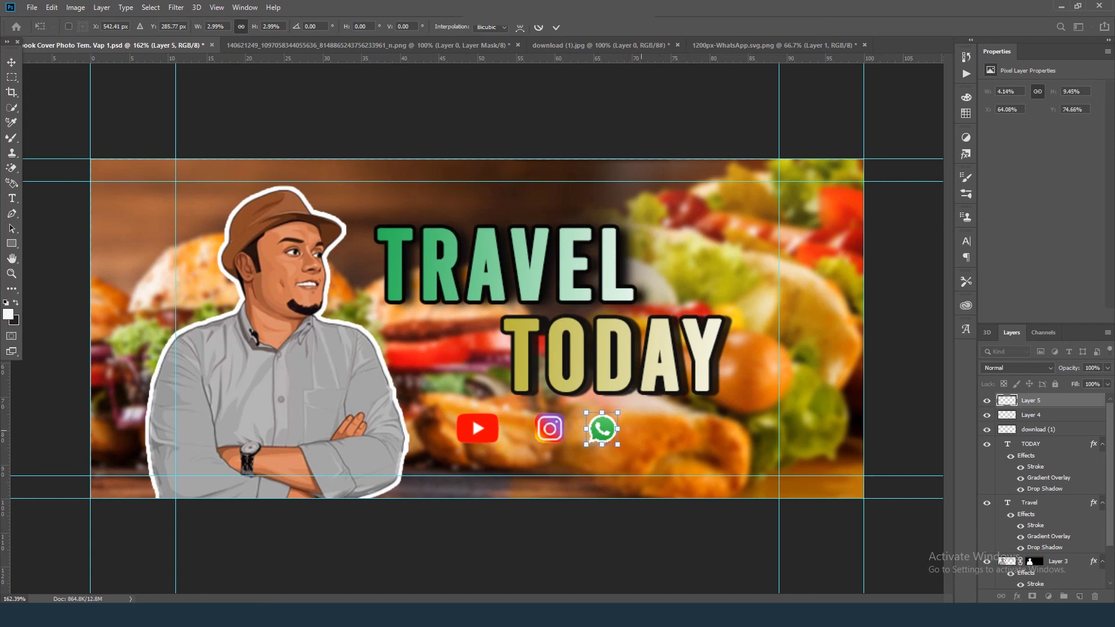
{"action": "key", "text": "Return"}
Move the WhatsApp logo slightly away from the Instagram logo to even out the row's spacing, and clear the layer selection.
{"action": "left_click", "coordinate": [643, 430]}
{"action": "left_click_drag", "start_coordinate": [598, 425], "coordinate": [608, 426]}
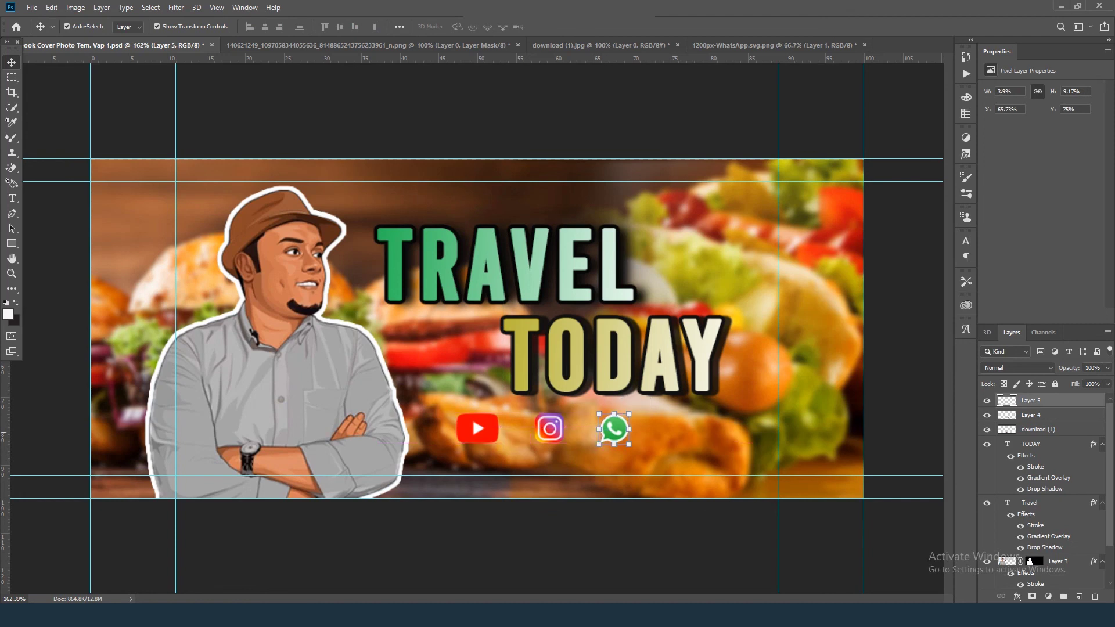
{"action": "left_click", "coordinate": [689, 425]}
{"action": "scroll", "coordinate": [683, 431], "scroll_direction": "down", "scroll_amount": 3}
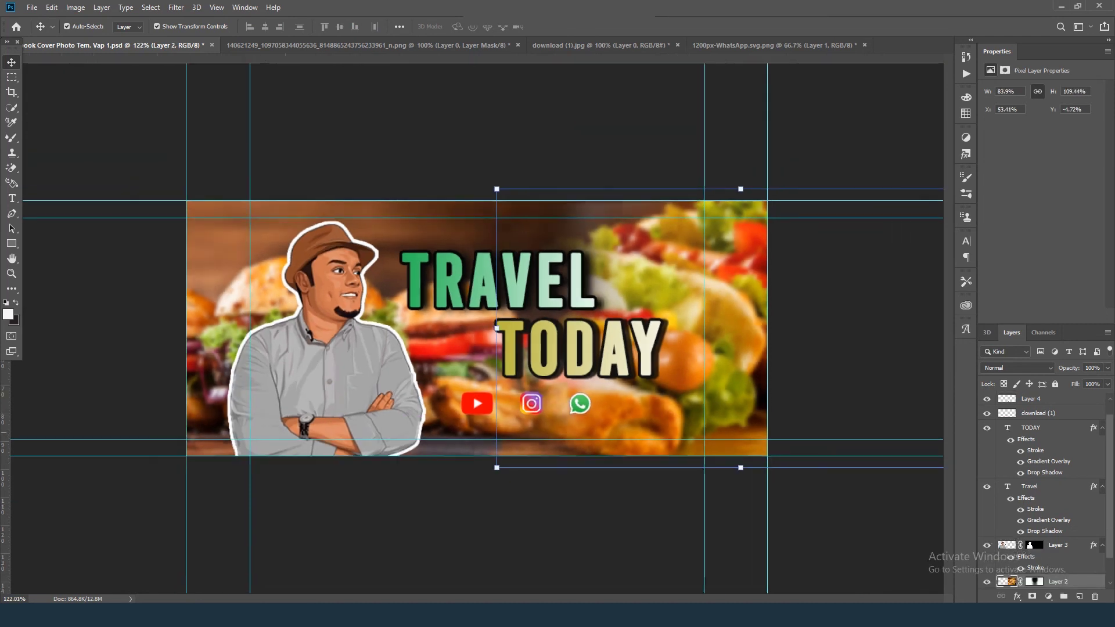
{"action": "left_click", "coordinate": [473, 408]}
{"action": "scroll", "coordinate": [477, 329], "scroll_direction": "up", "scroll_amount": 1}
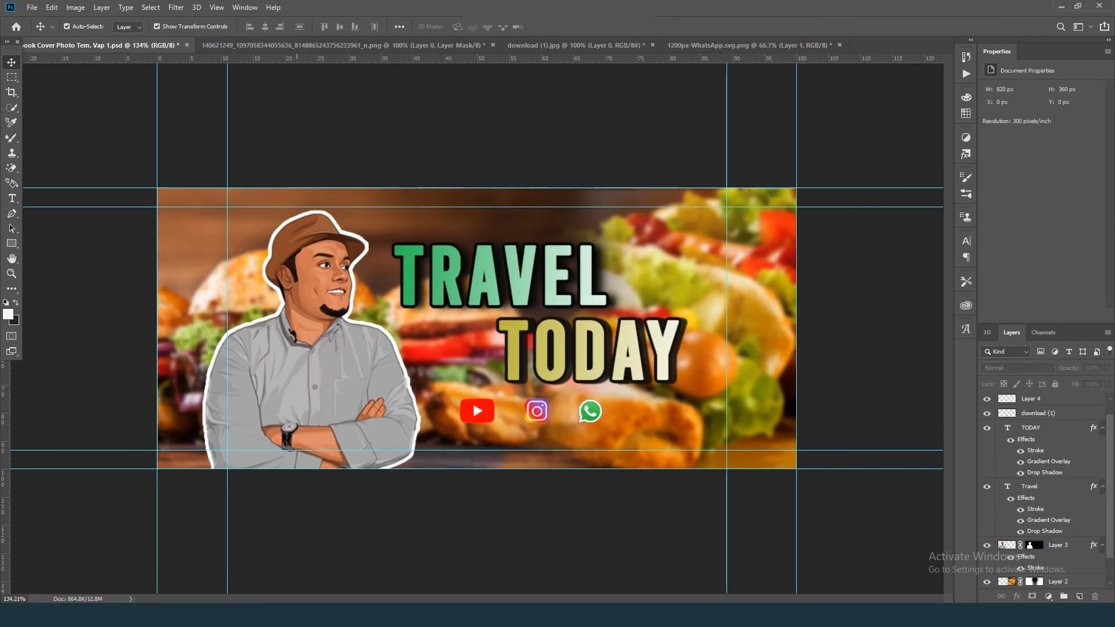